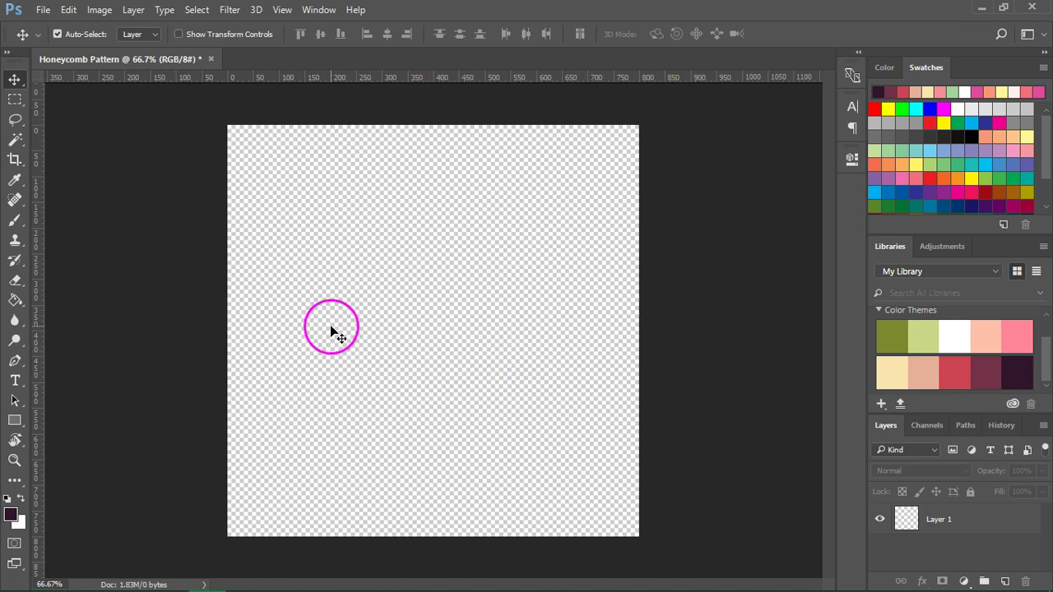
# - Turn on Smart Guides from View > Show, then make Layer 1 active
pyautogui.click(283, 9)
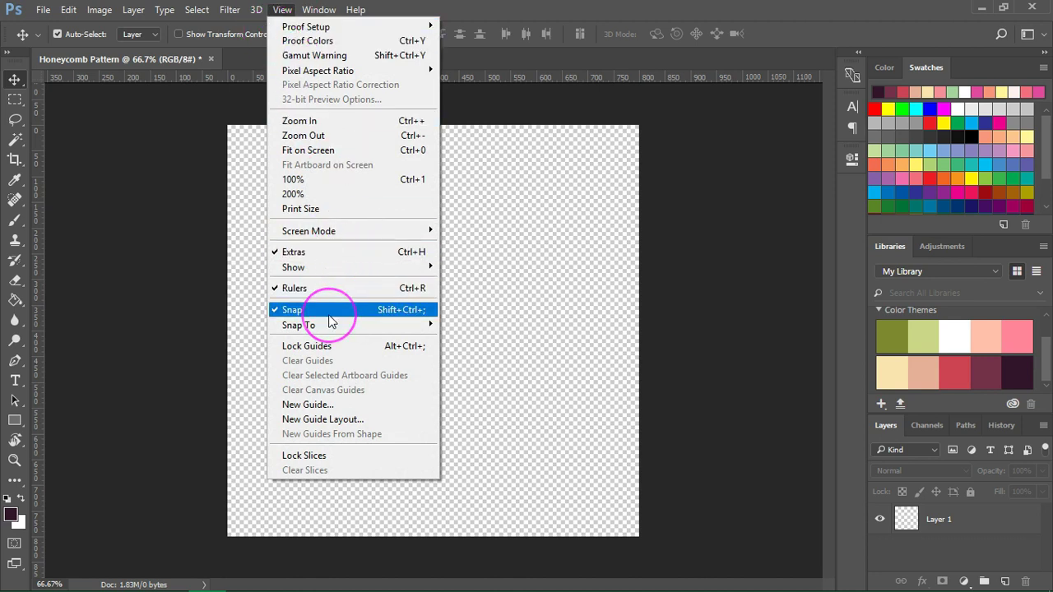
pyautogui.moveTo(336, 269)
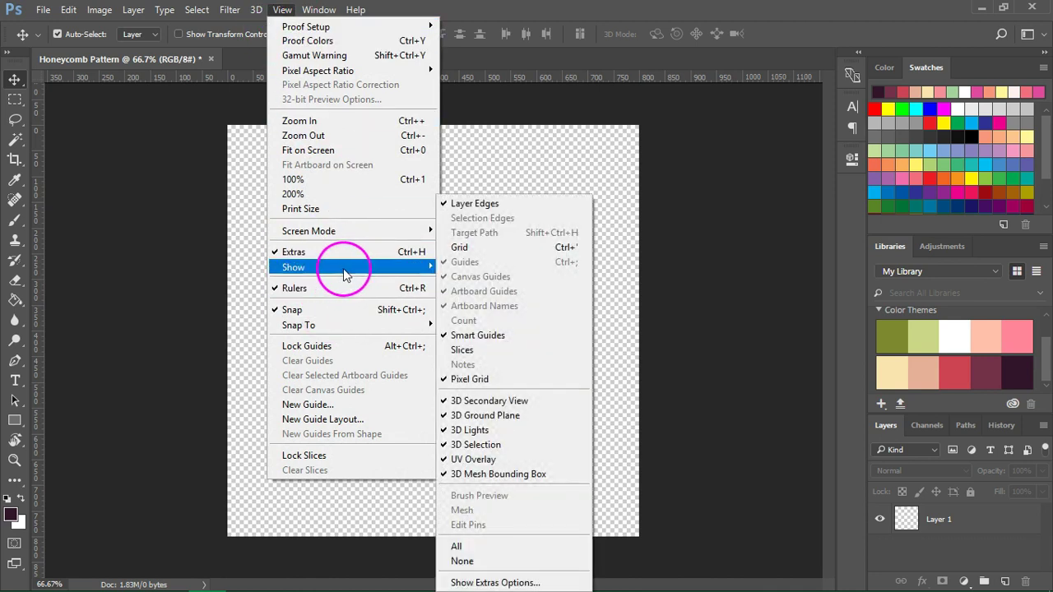
pyautogui.click(494, 340)
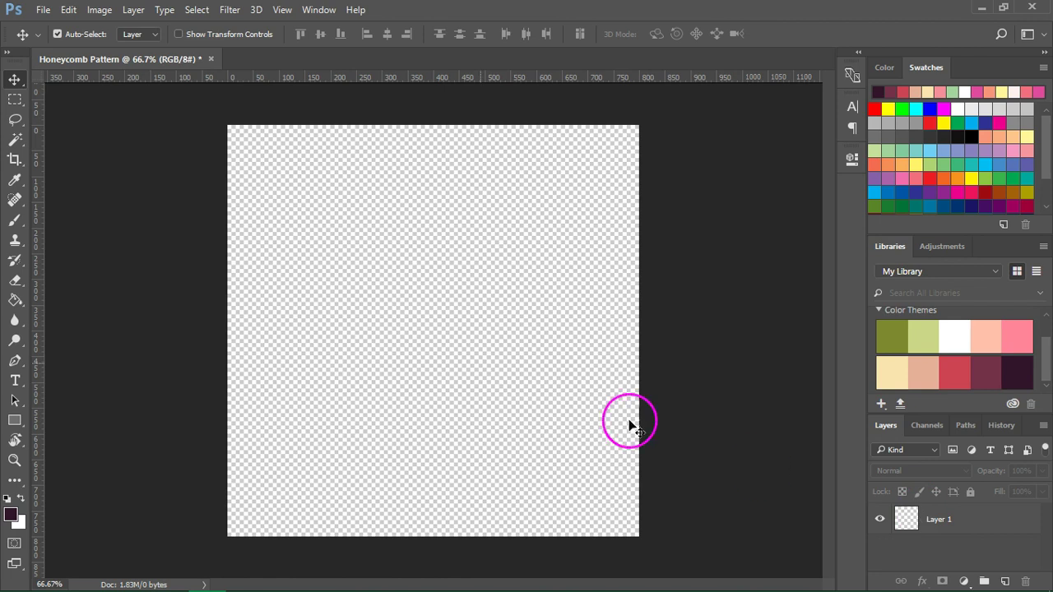
pyautogui.click(319, 9)
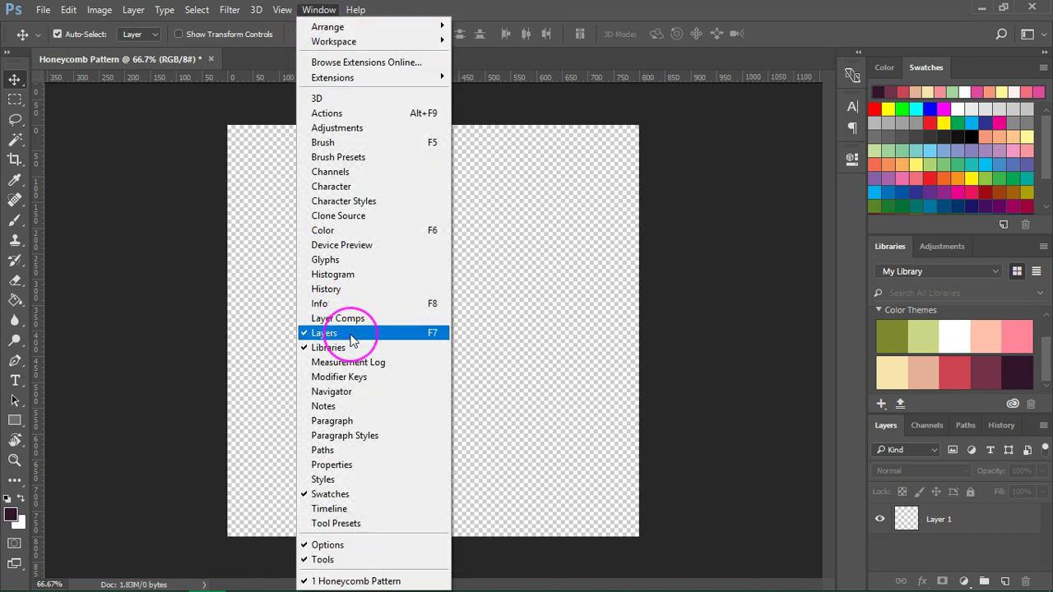
pyautogui.click(526, 342)
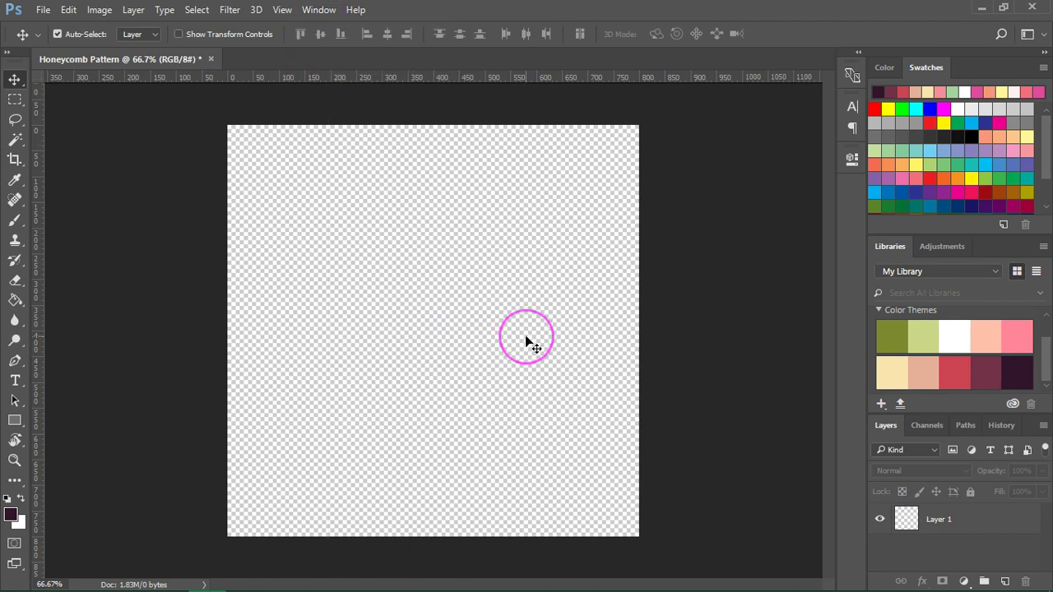
pyautogui.click(582, 247)
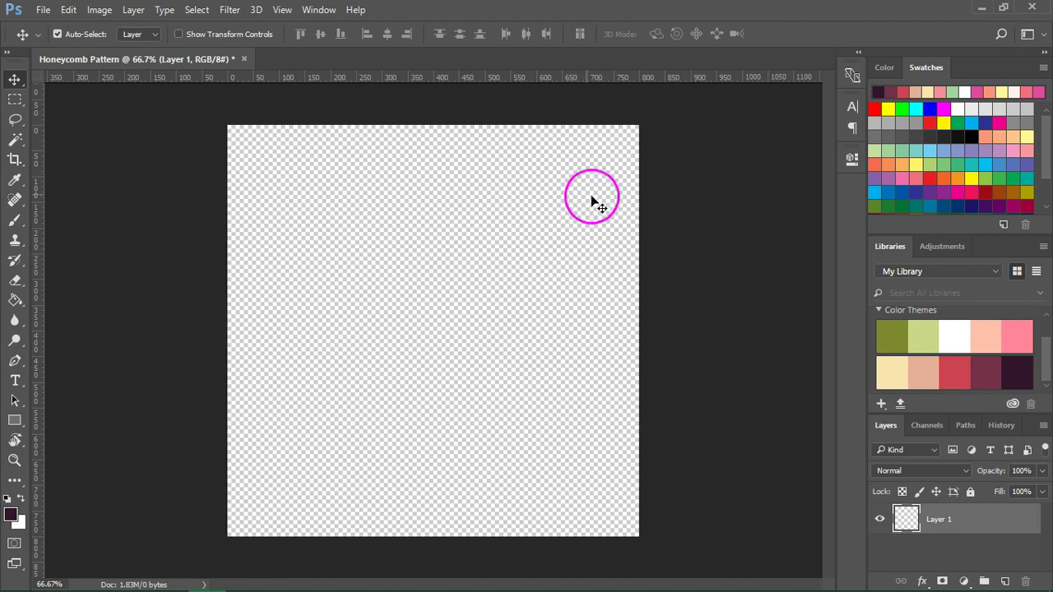
# - Draw a regular 6-sided dark purple hexagon, Polygon 1, left of centre with the Polygon Tool
pyautogui.click(8, 424)
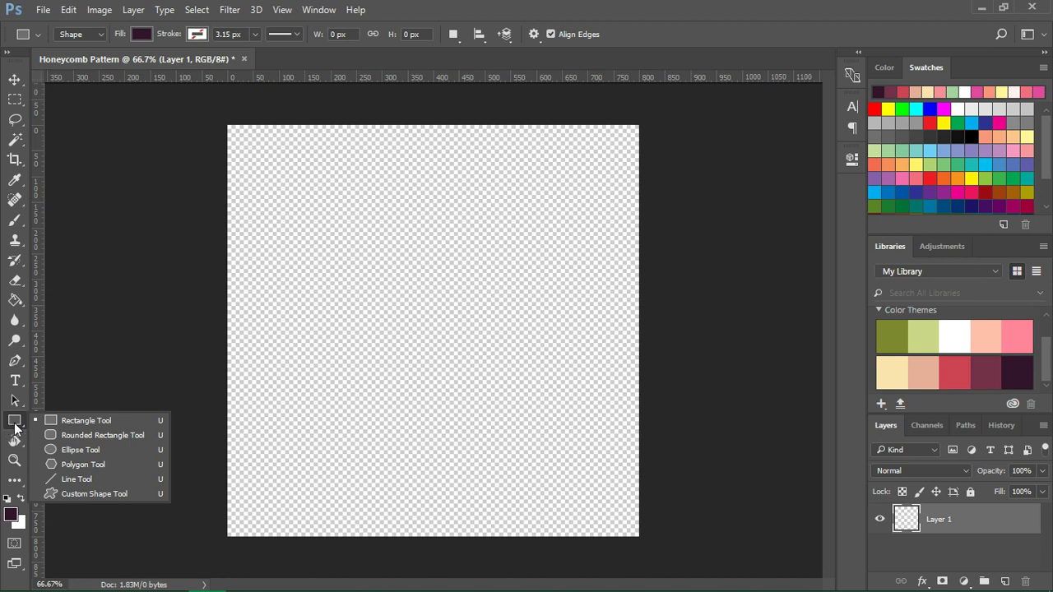
pyautogui.moveTo(15, 428); pyautogui.dragTo(111, 469)
pyautogui.click(598, 34)
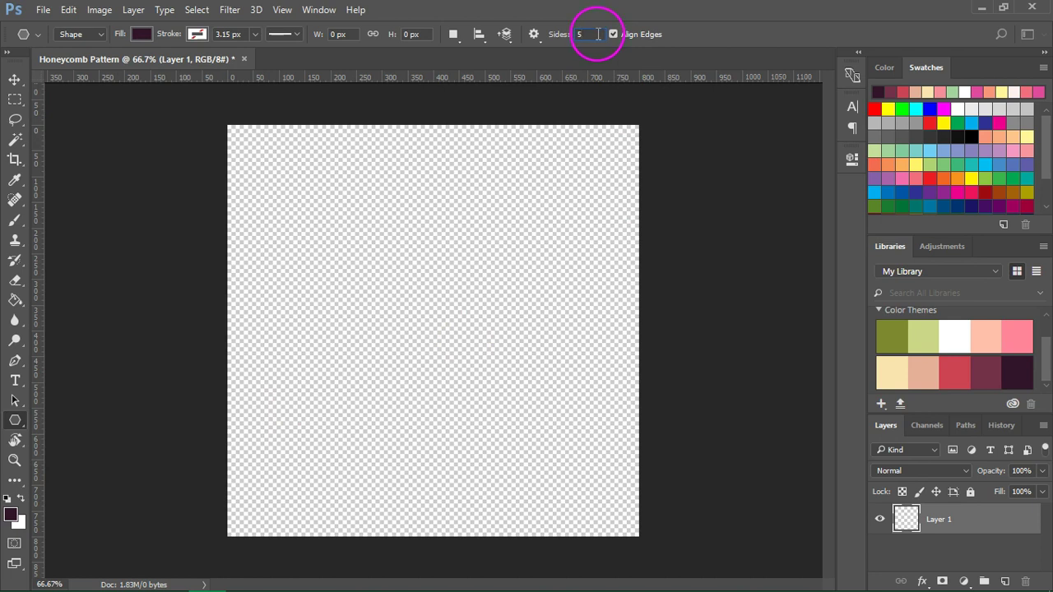
pyautogui.write('6')
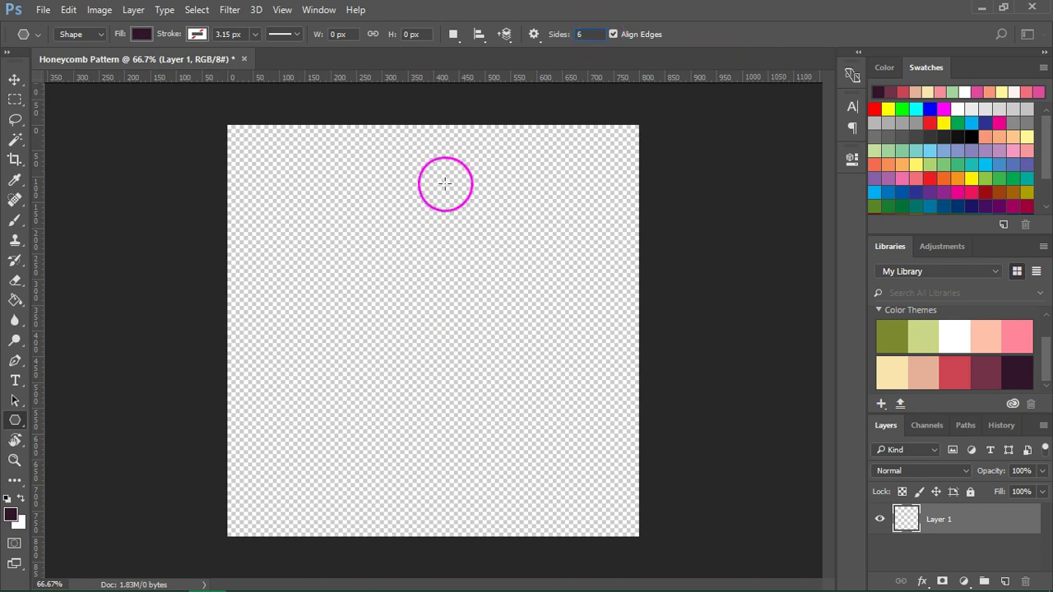
pyautogui.moveTo(402, 304); pyautogui.dragTo(343, 343)
pyautogui.press('shift')
pyautogui.click(14, 82)
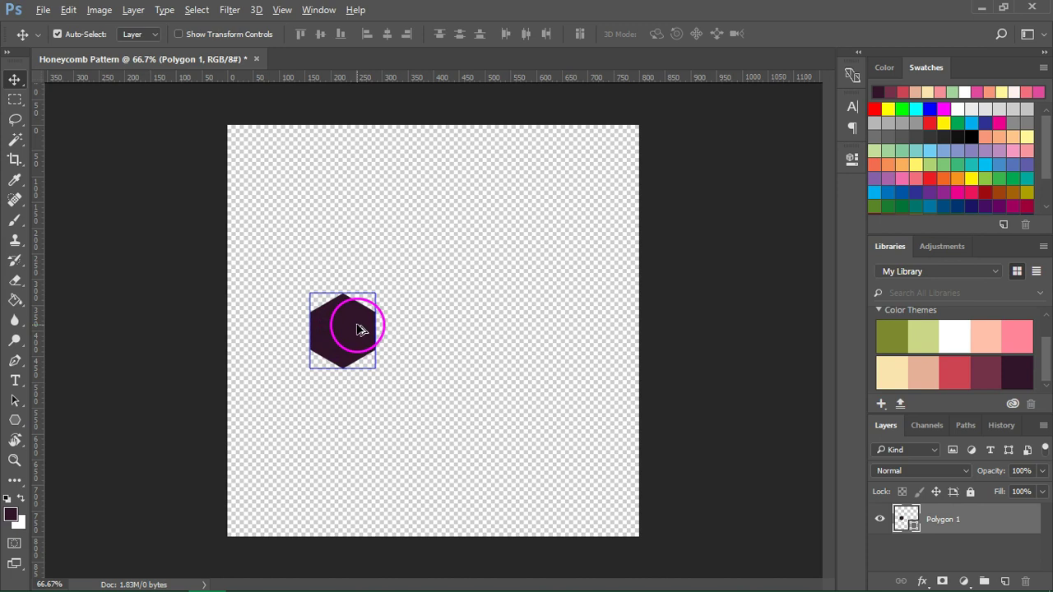
# - Alt-drag two hexagon copies to the right, keeping 17 px spacing with smart guides
pyautogui.moveTo(344, 328); pyautogui.dragTo(415, 326)
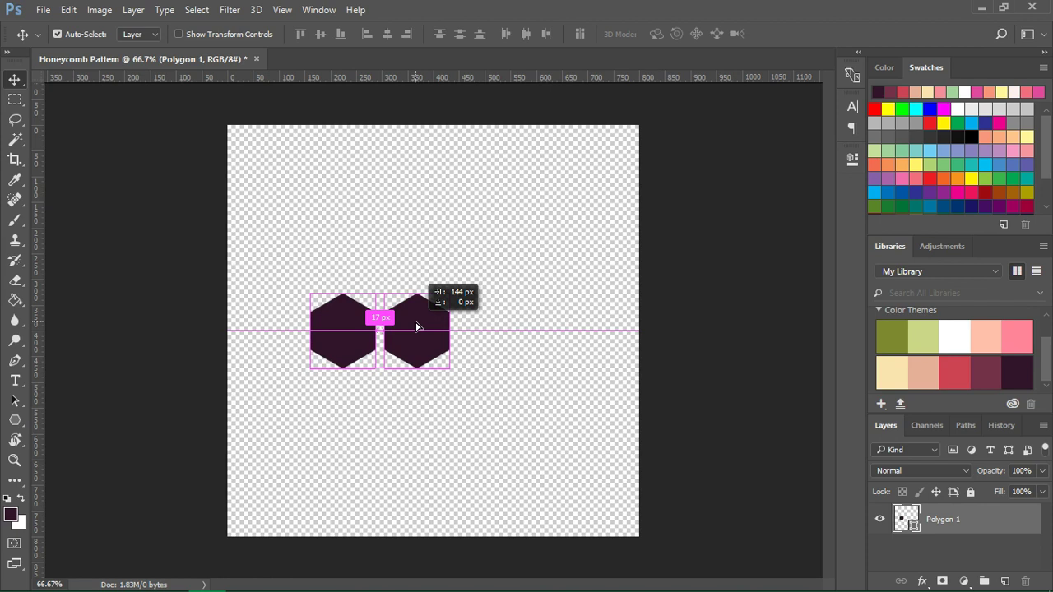
pyautogui.moveTo(416, 327); pyautogui.dragTo(417, 329)
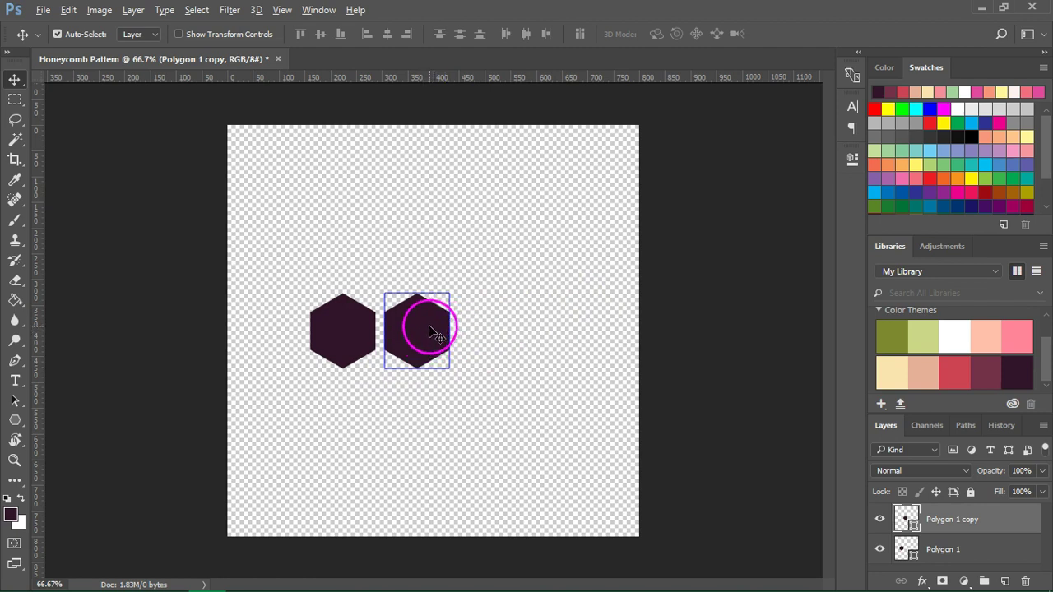
pyautogui.moveTo(418, 331); pyautogui.dragTo(493, 328)
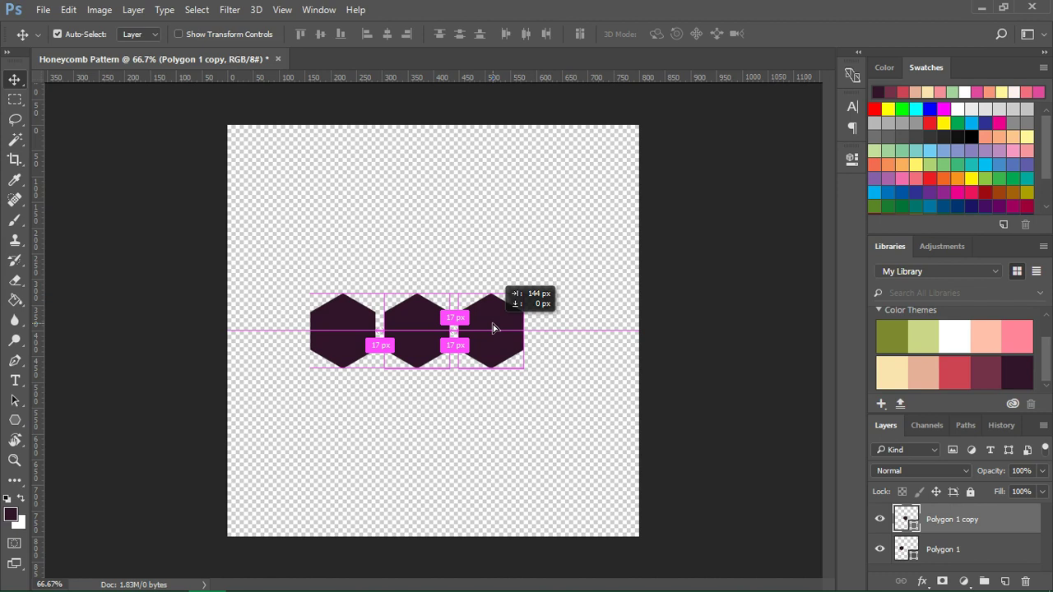
pyautogui.moveTo(492, 324); pyautogui.dragTo(493, 324)
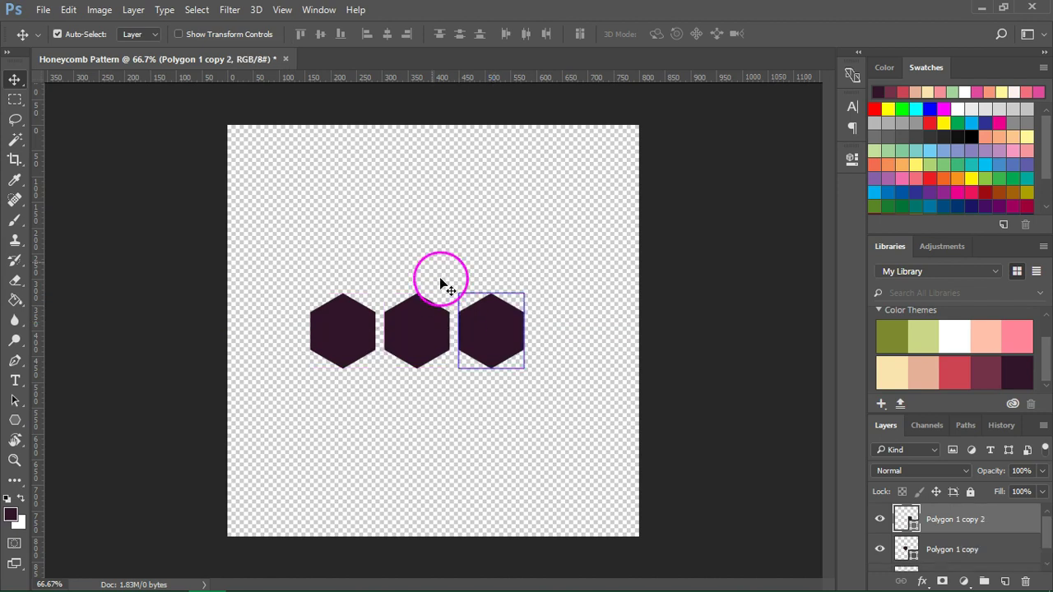
pyautogui.moveTo(402, 242); pyautogui.dragTo(536, 417)
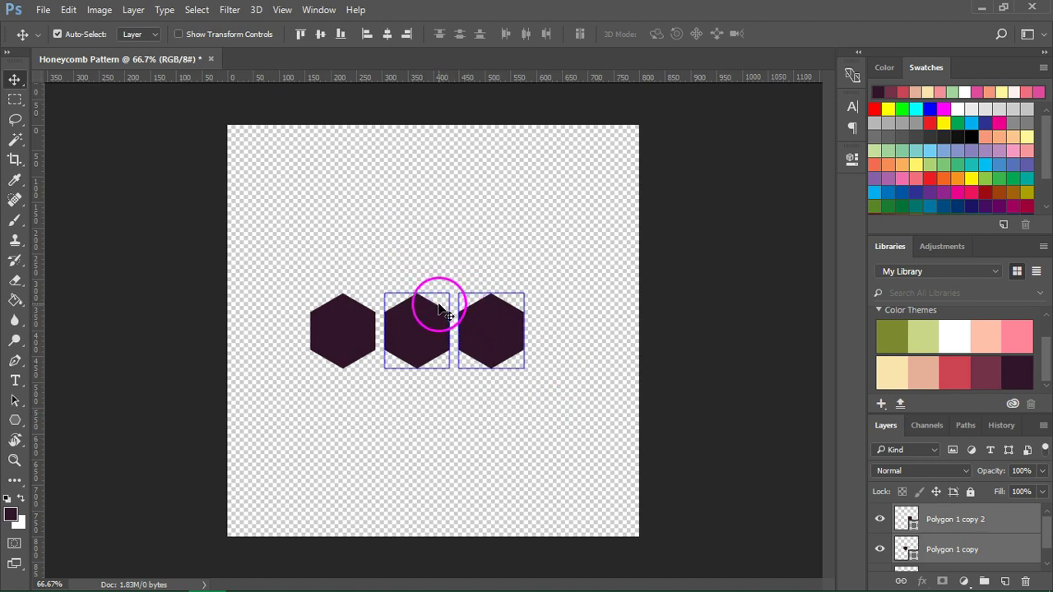
# - Select two hexagon layers and move them up to nest above the middle row
pyautogui.click(987, 516)
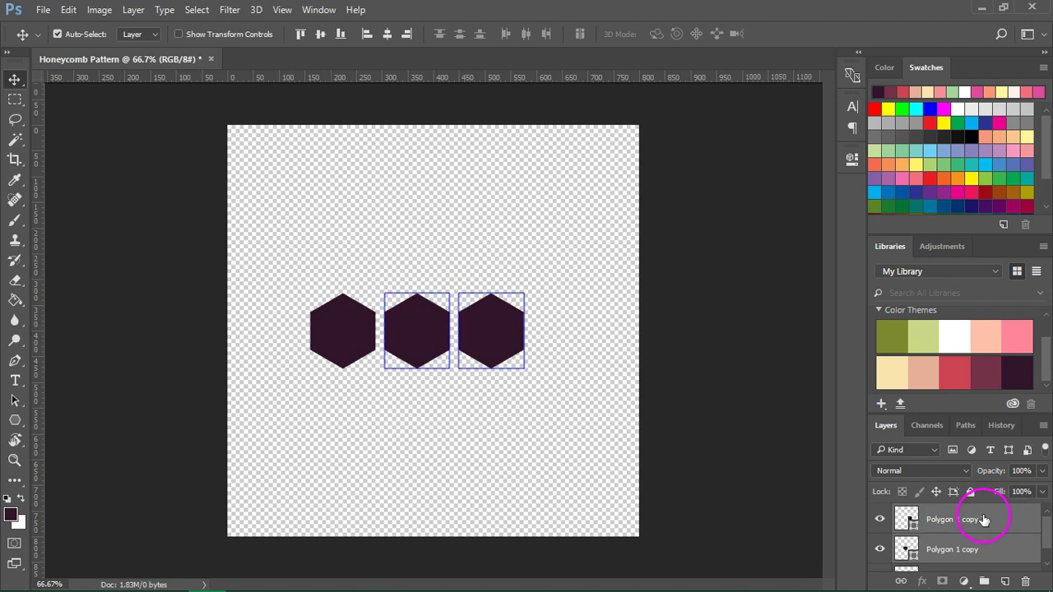
pyautogui.click(978, 545)
pyautogui.keyDown('ctrl'); pyautogui.click(978, 516); pyautogui.keyUp('ctrl')
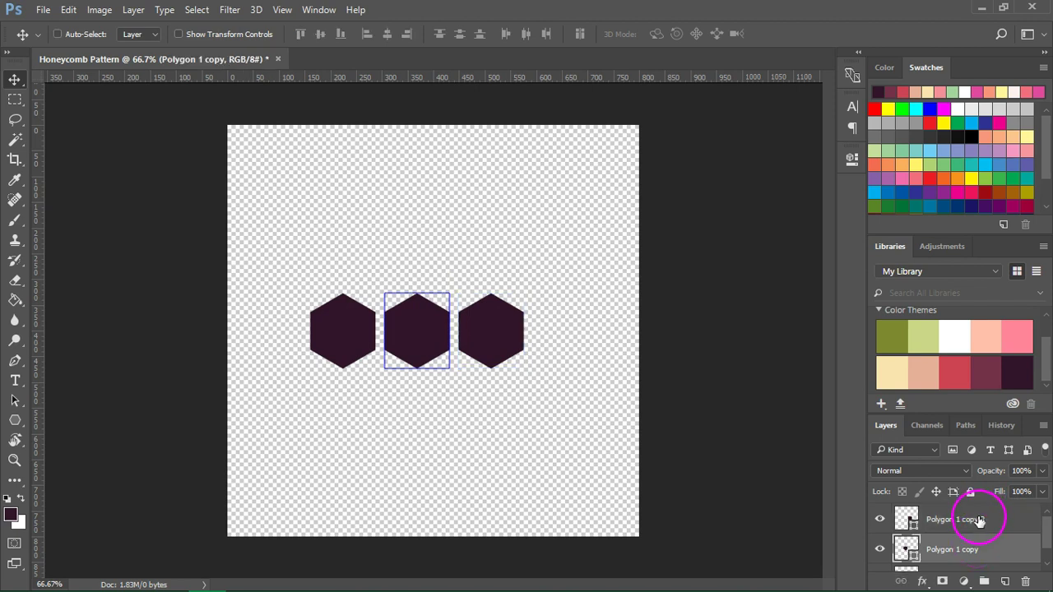
pyautogui.keyDown('ctrl'); pyautogui.click(977, 518); pyautogui.keyUp('ctrl')
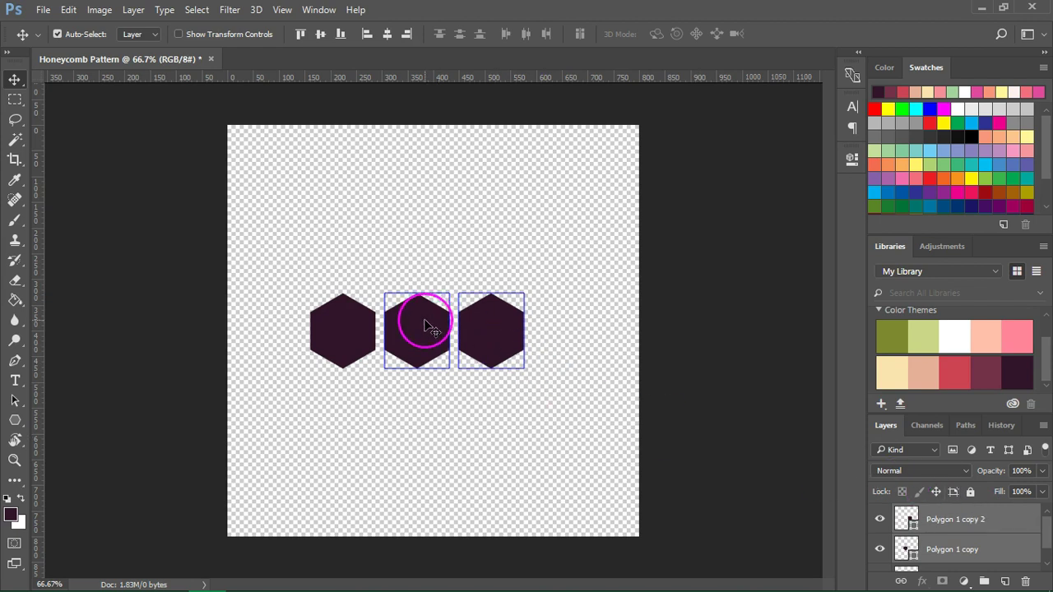
pyautogui.moveTo(425, 325); pyautogui.dragTo(389, 268)
pyautogui.click(387, 293)
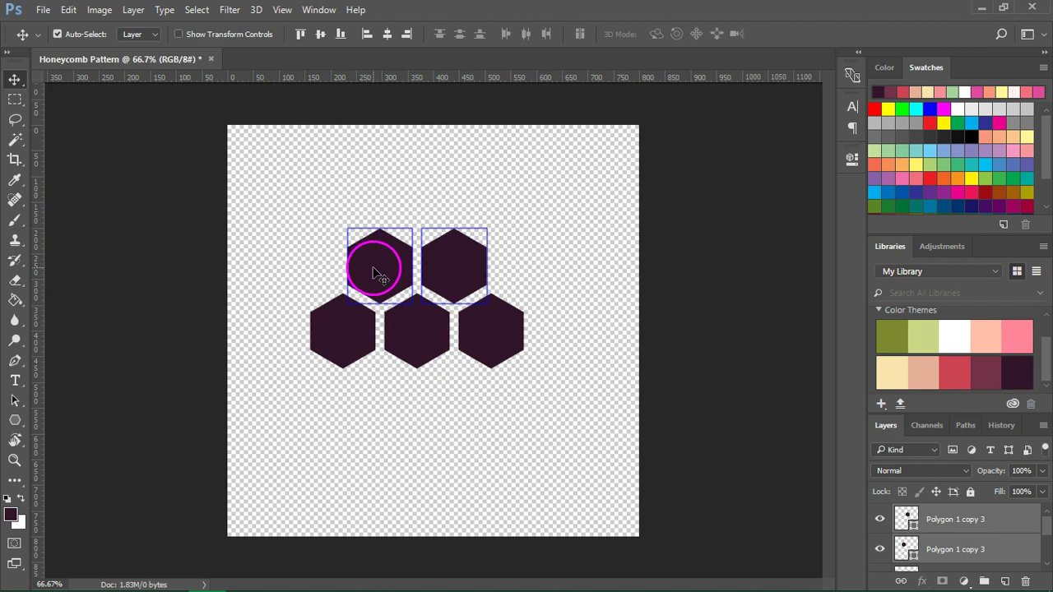
# - Alt-drag a copy of the upper pair below the row, nudge it, and realign the middle row
pyautogui.moveTo(380, 268); pyautogui.dragTo(376, 399)
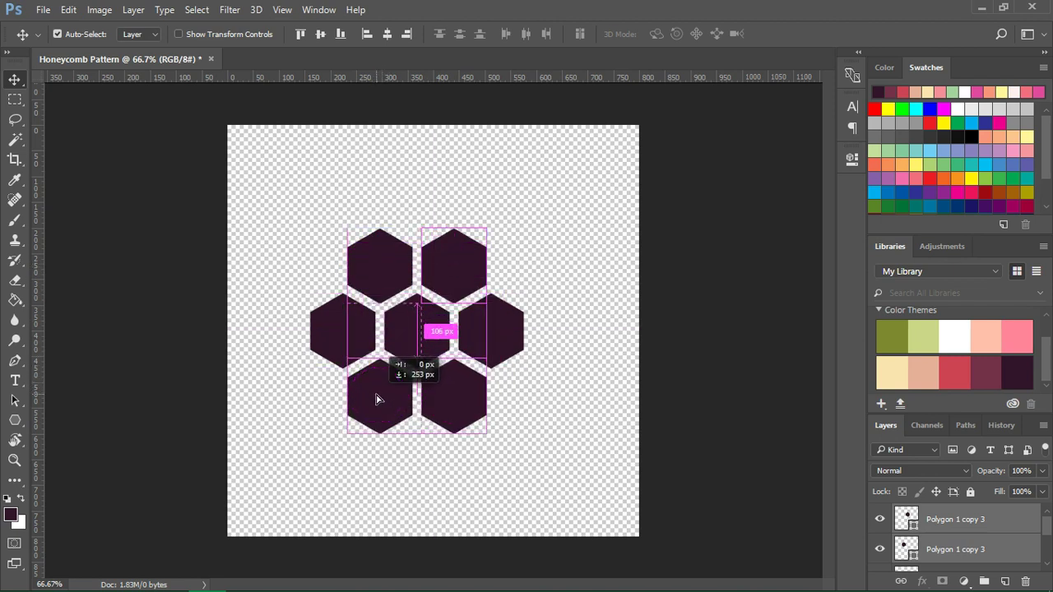
pyautogui.press('Down')
pyautogui.press('Up')
pyautogui.press('Down')
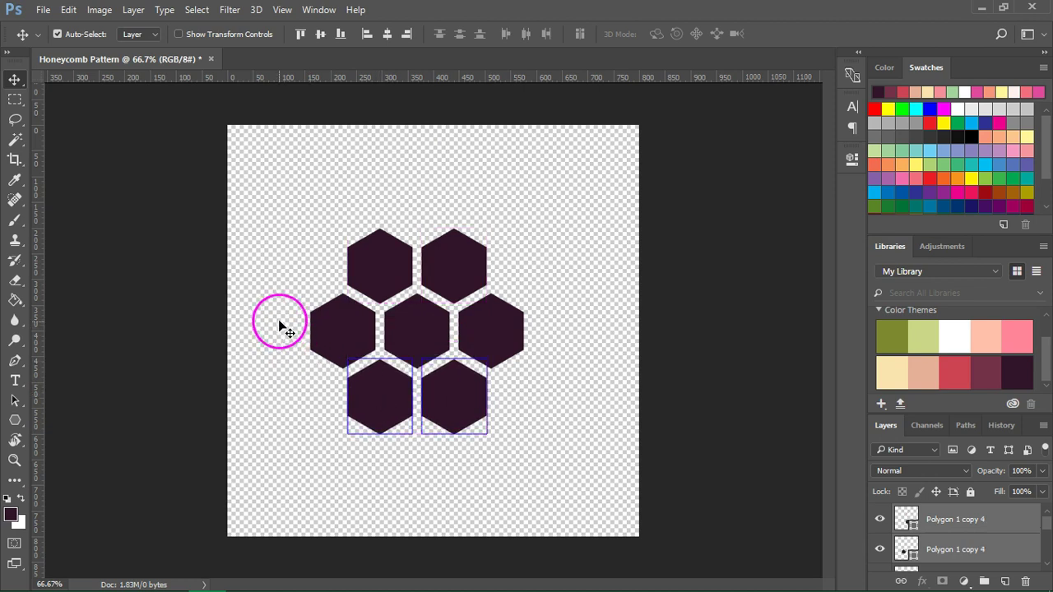
pyautogui.moveTo(280, 323); pyautogui.dragTo(550, 338)
pyautogui.moveTo(485, 341); pyautogui.dragTo(486, 342)
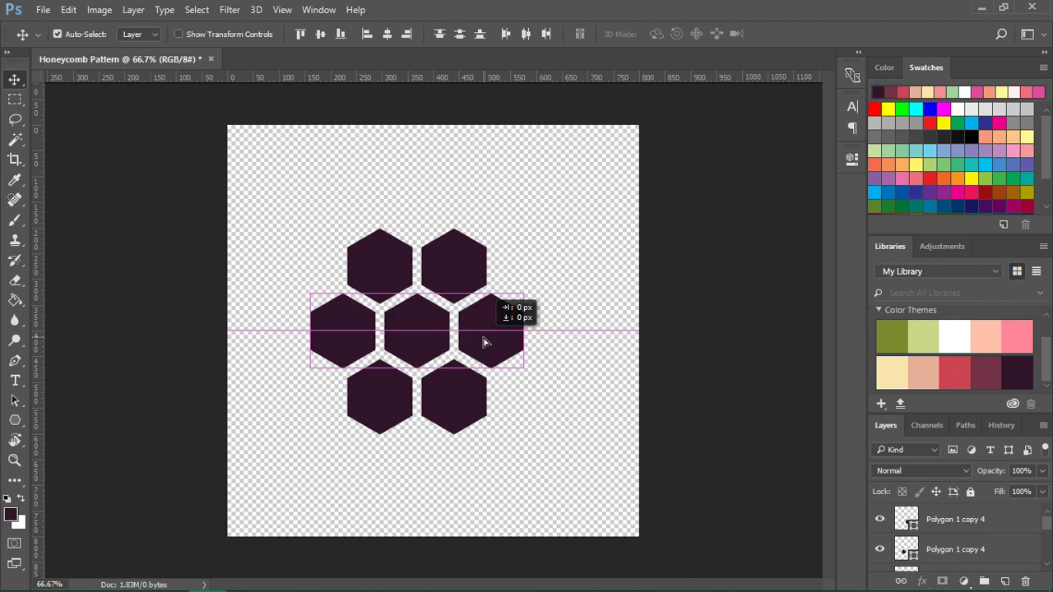
pyautogui.moveTo(485, 341); pyautogui.dragTo(484, 341)
pyautogui.click(350, 284)
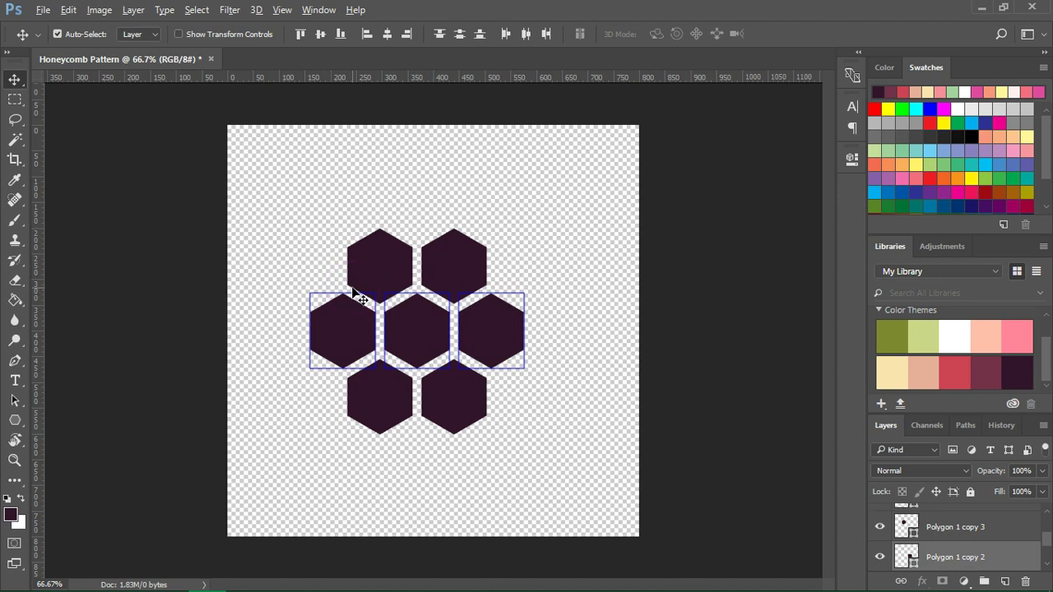
# - Add vertical guides through the centres of the left and right middle hexagons
pyautogui.click(278, 290)
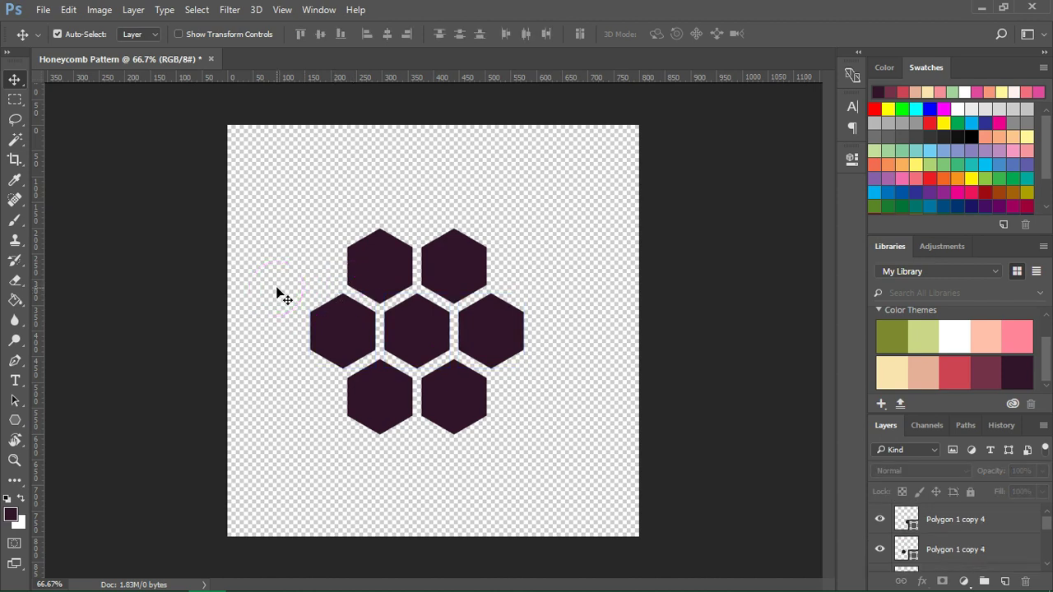
pyautogui.moveTo(269, 298); pyautogui.dragTo(332, 333)
pyautogui.click(332, 334)
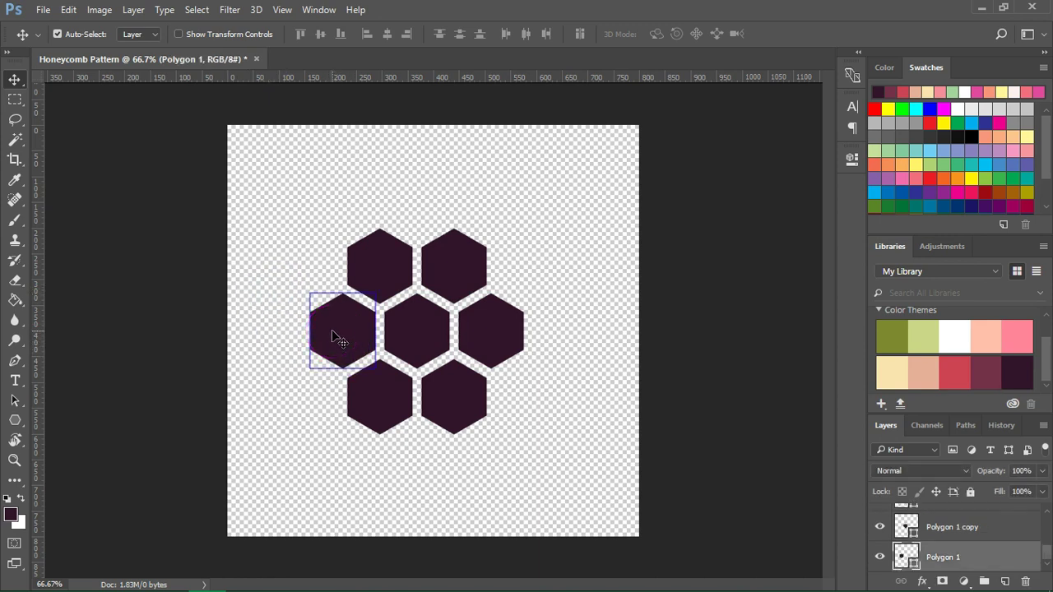
pyautogui.moveTo(294, 317)
pyautogui.mouseDown()
pyautogui.moveTo(93, 258)
pyautogui.moveTo(36, 259)
pyautogui.mouseUp()
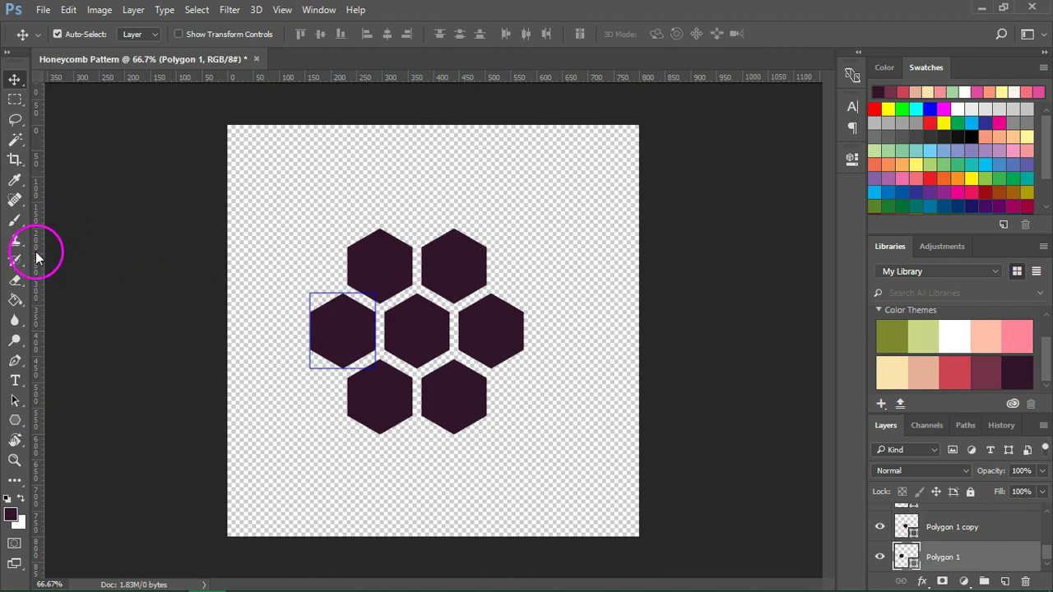
pyautogui.moveTo(370, 317)
pyautogui.mouseDown()
pyautogui.moveTo(334, 254)
pyautogui.moveTo(346, 393)
pyautogui.mouseUp()
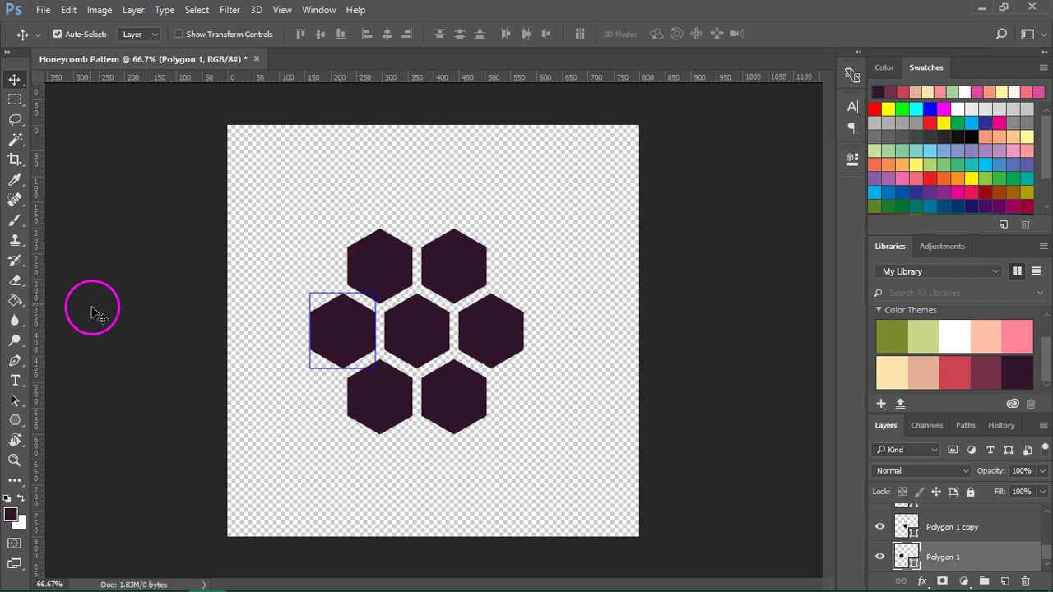
pyautogui.moveTo(40, 260); pyautogui.dragTo(341, 280)
pyautogui.click(613, 274)
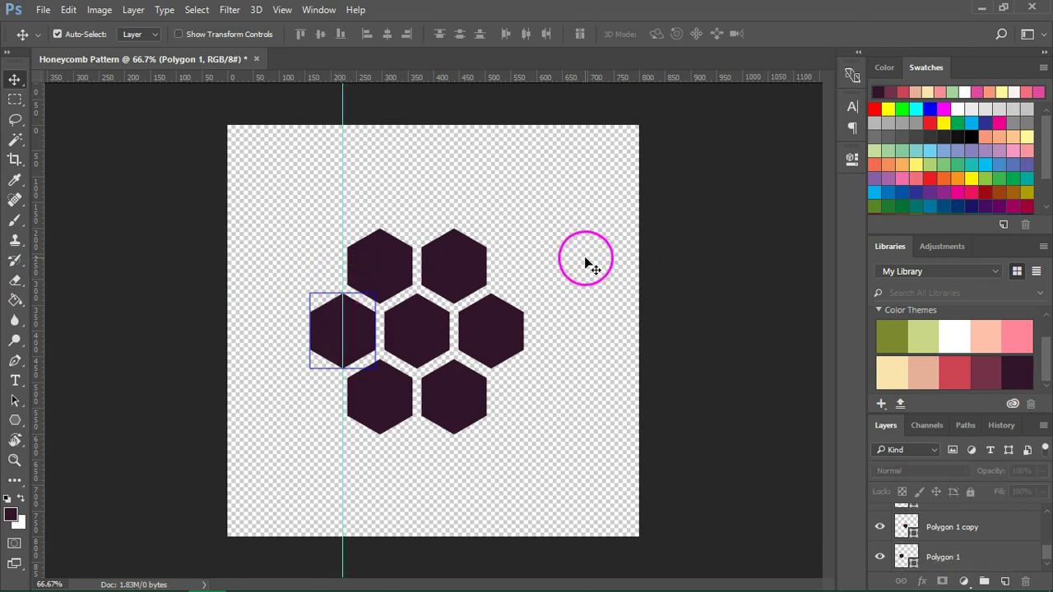
pyautogui.click(500, 342)
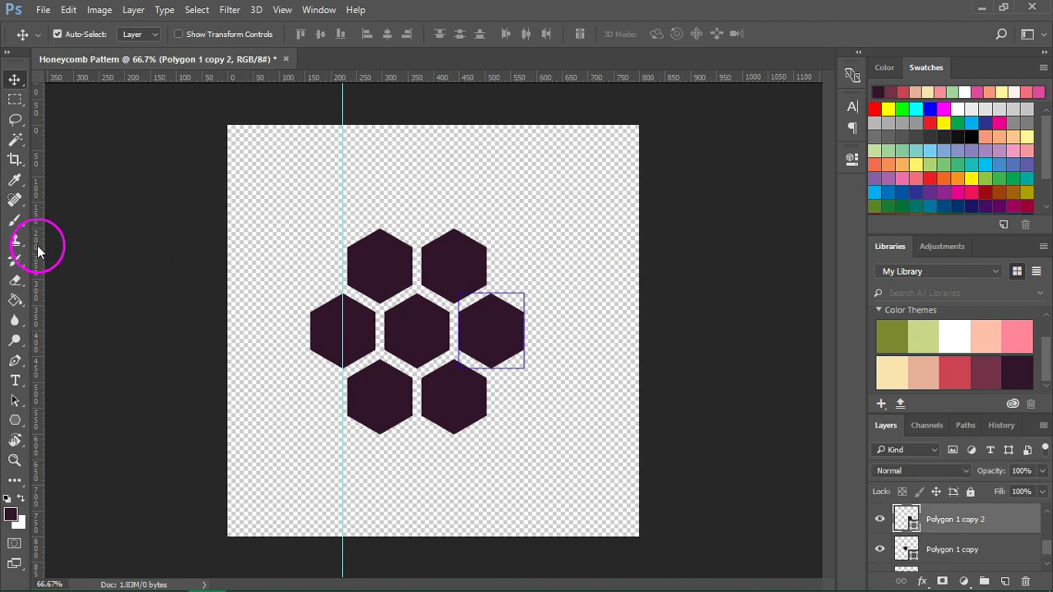
pyautogui.moveTo(37, 245); pyautogui.dragTo(494, 274)
# - Copy a hexagon into the bottom-right slot and add horizontal guides at Y 274.1 and 528.1 px
pyautogui.click(550, 241)
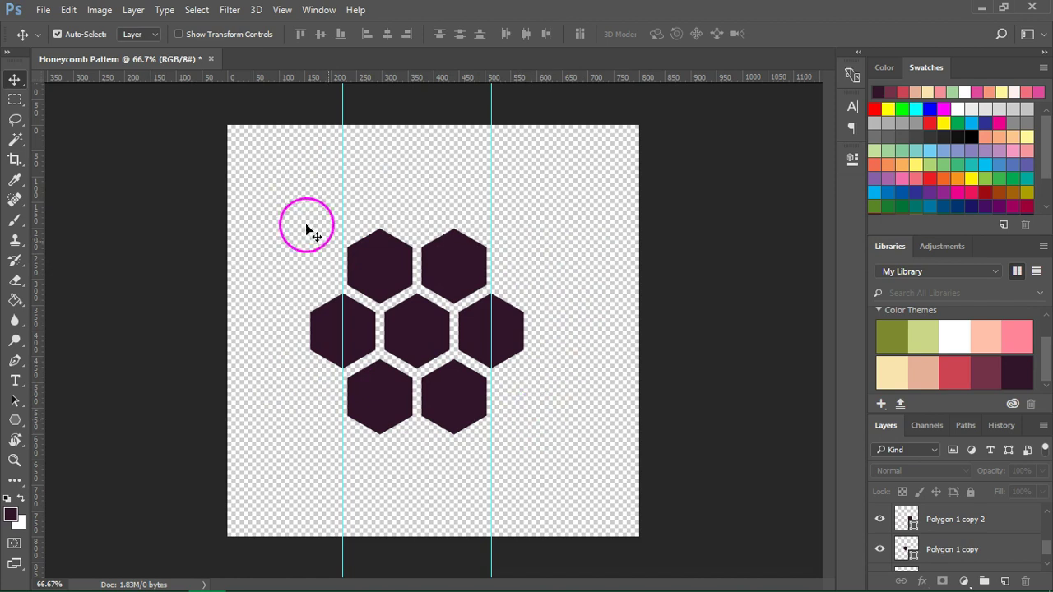
pyautogui.hotkey('ctrl', 'j')
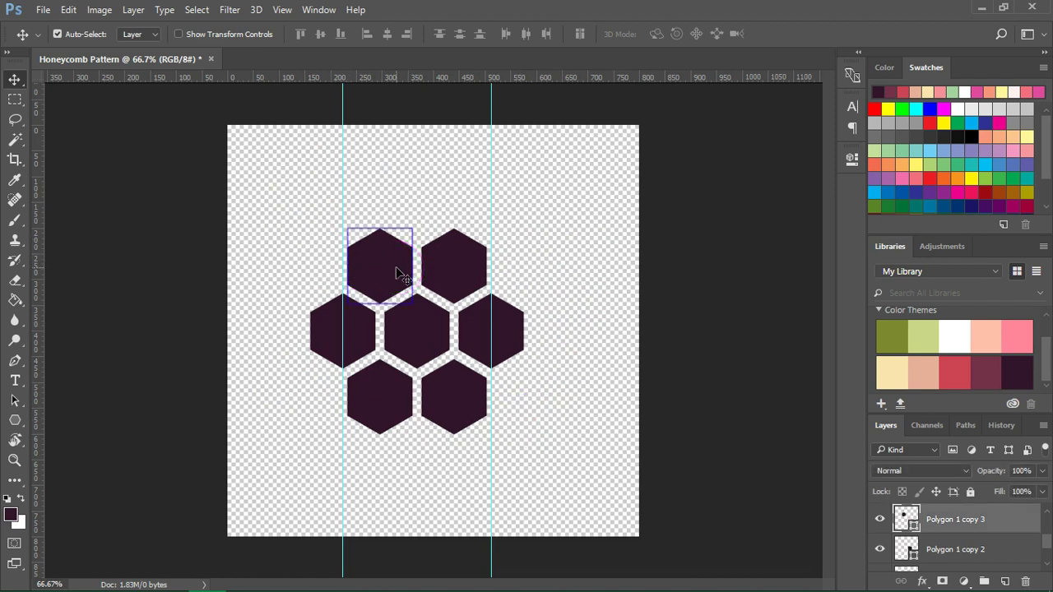
pyautogui.moveTo(357, 78); pyautogui.dragTo(258, 267)
pyautogui.moveTo(339, 345); pyautogui.dragTo(451, 409)
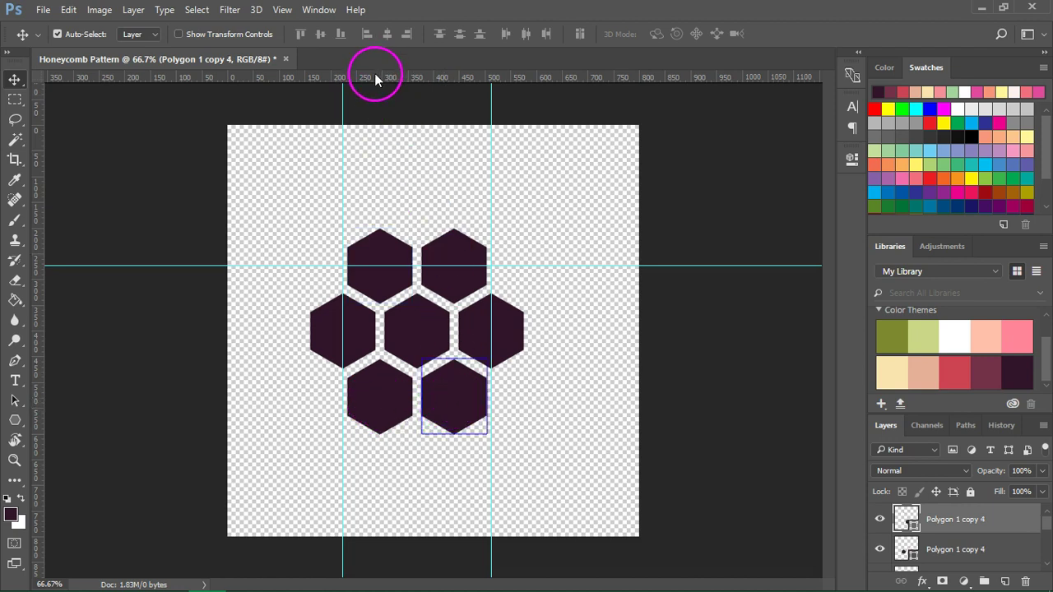
pyautogui.moveTo(376, 73); pyautogui.dragTo(330, 398)
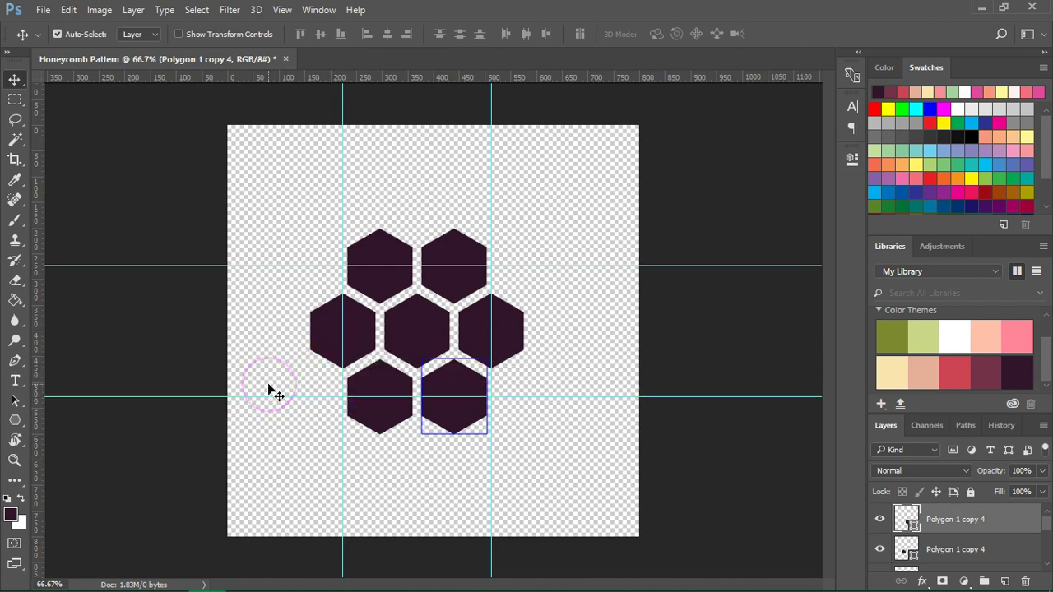
# - Crop the canvas to the rectangle between the four guide intersections
pyautogui.click(15, 159)
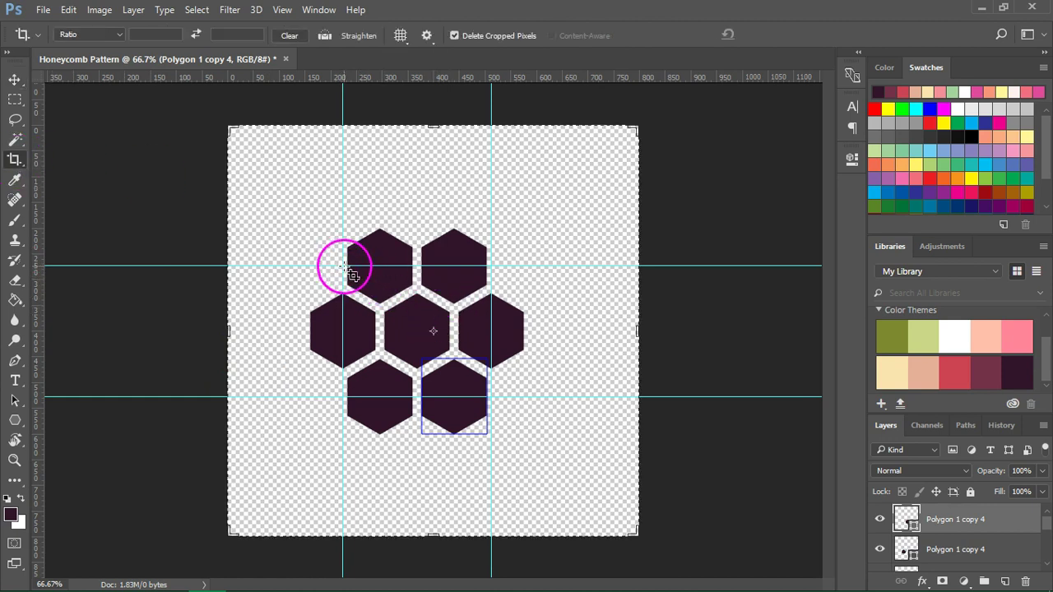
pyautogui.moveTo(343, 265); pyautogui.dragTo(493, 398)
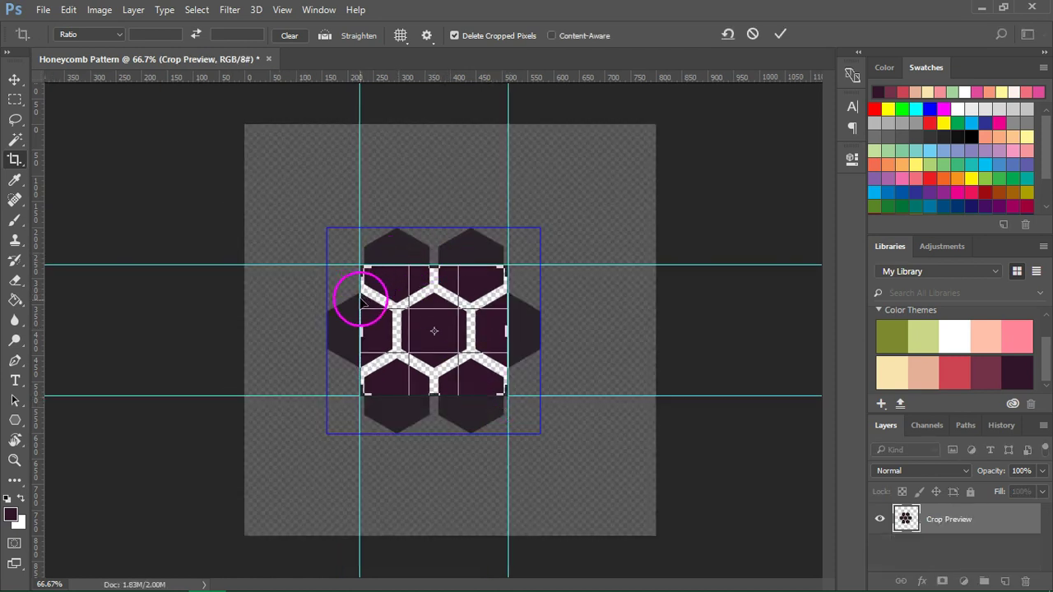
pyautogui.click(780, 36)
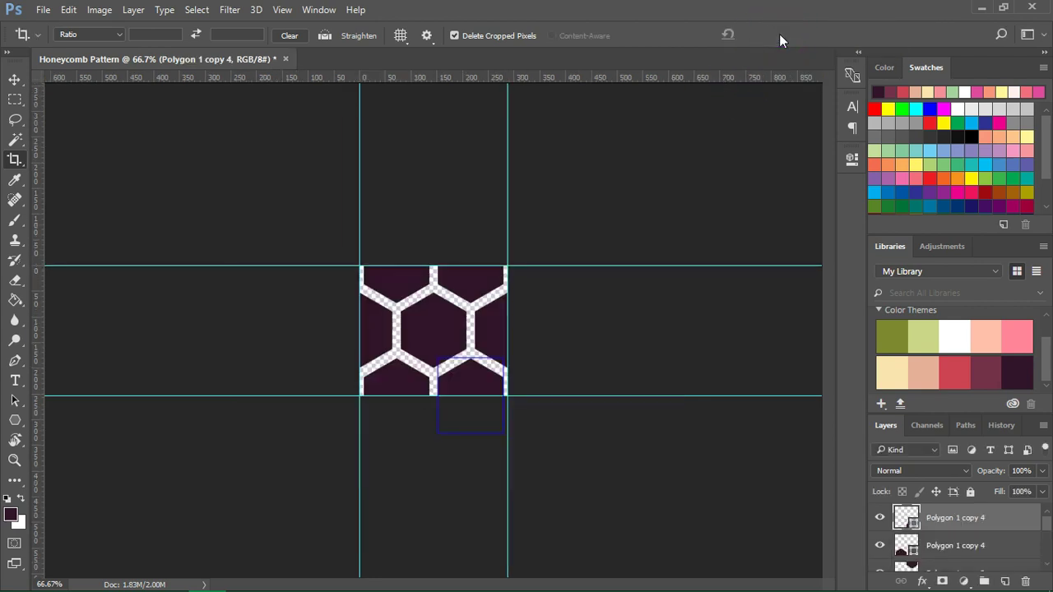
pyautogui.click(15, 80)
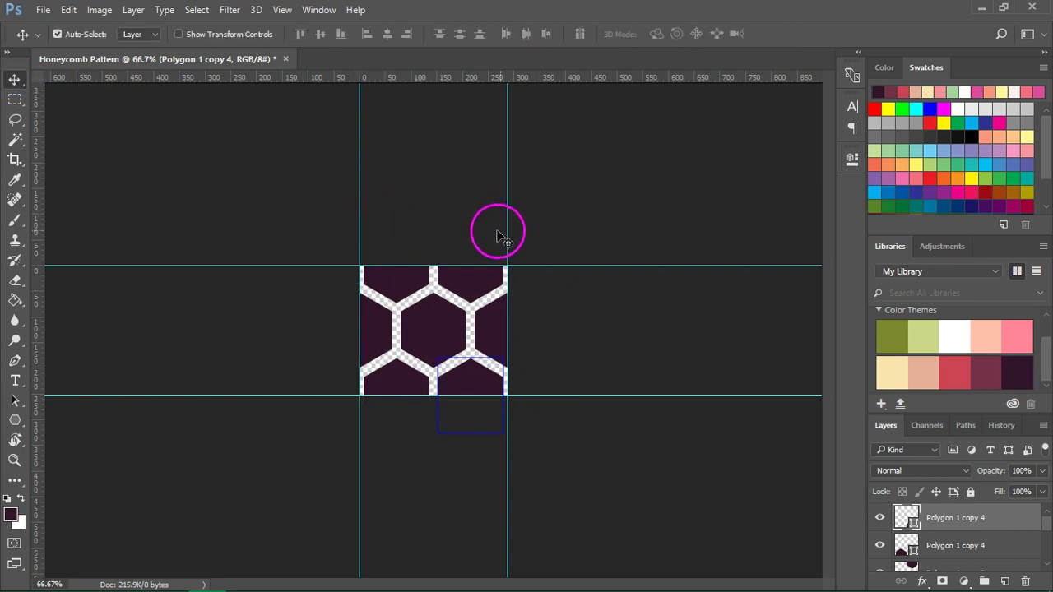
pyautogui.click(470, 324)
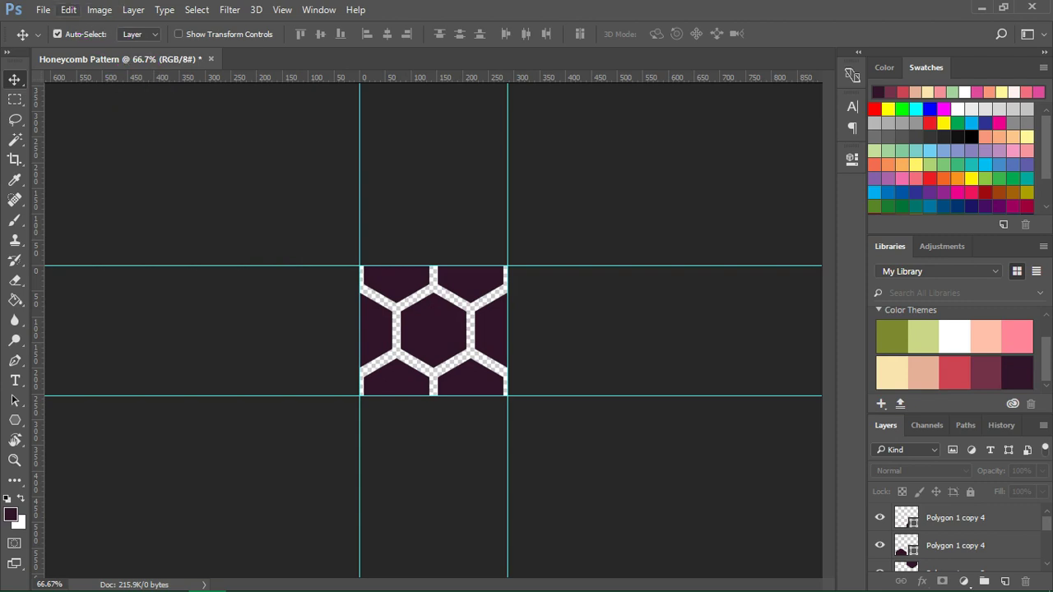
# - Define the cropped tile as pattern 'Honeycomb Pattern' and swap to a white foreground colour
pyautogui.click(70, 10)
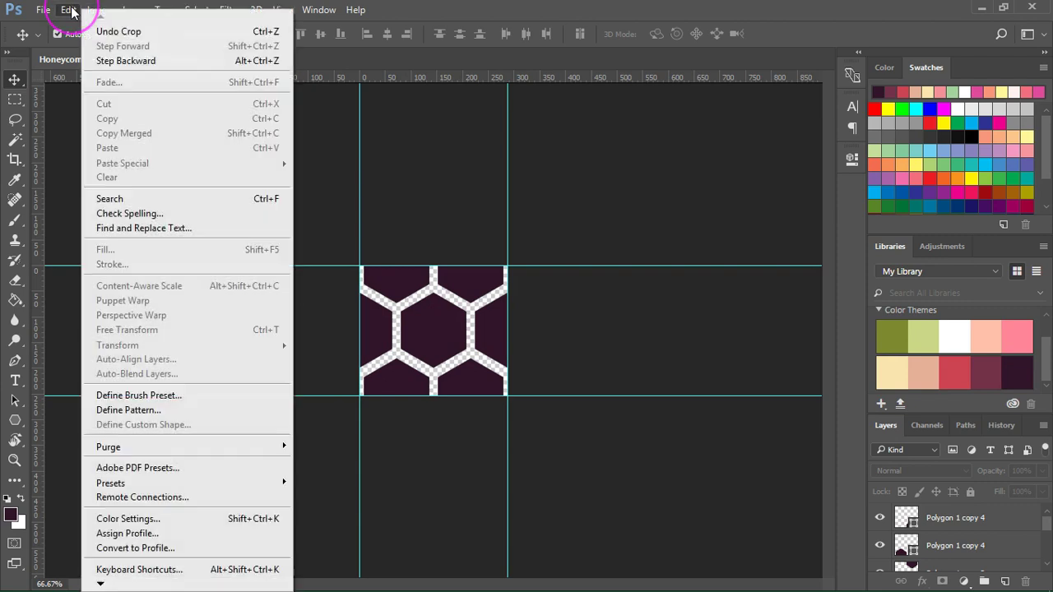
pyautogui.click(127, 408)
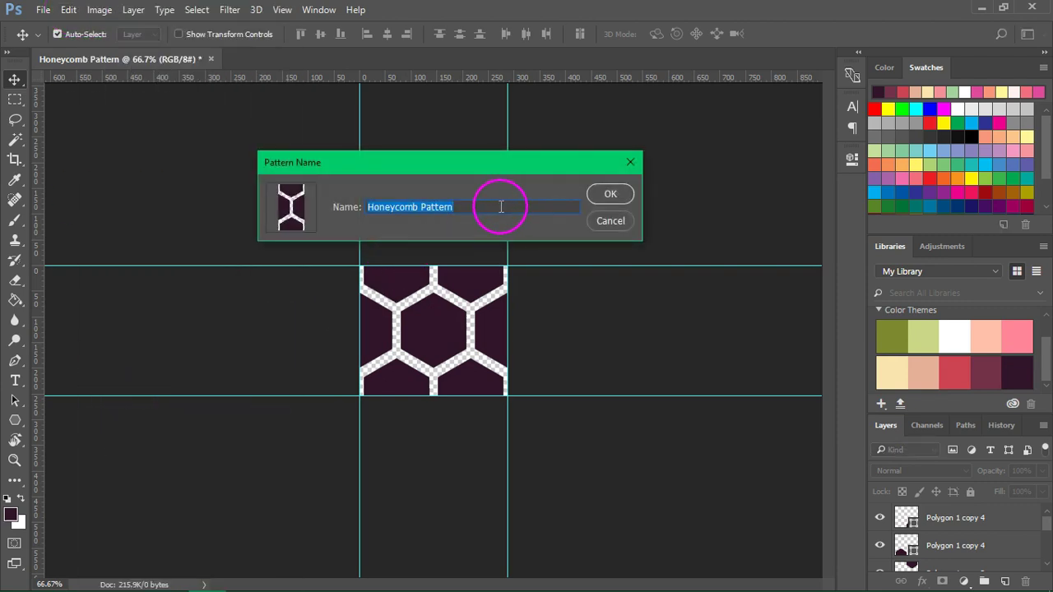
pyautogui.click(610, 195)
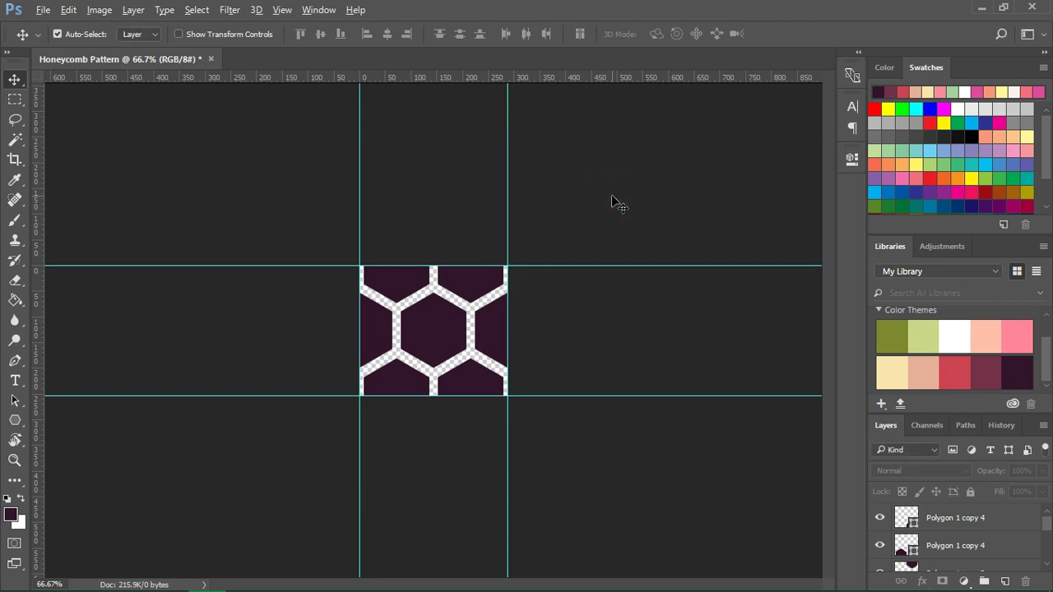
pyautogui.press('x')
pyautogui.click(612, 203)
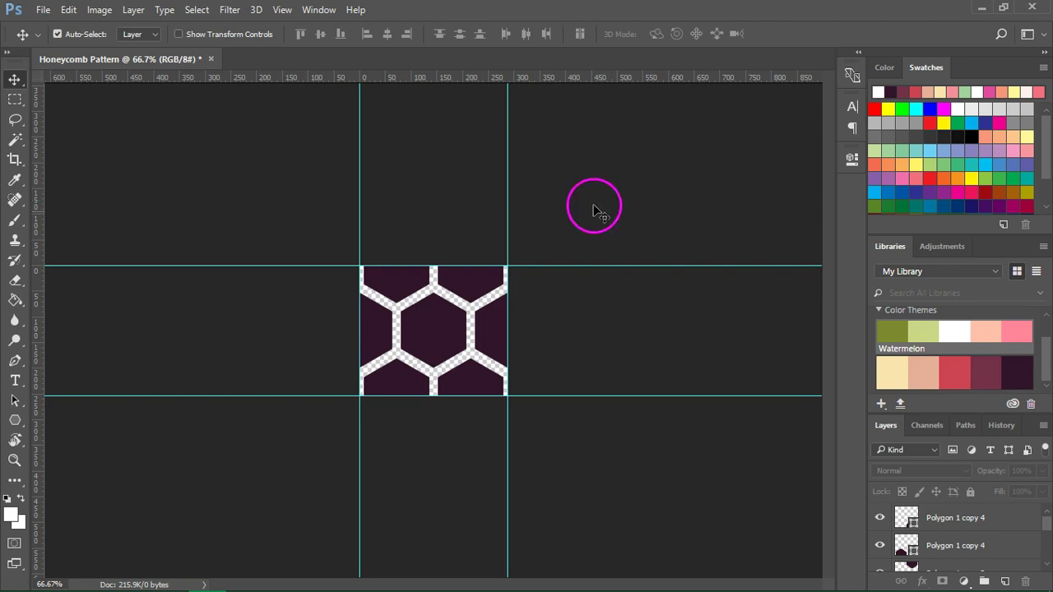
# - Create a new 800 × 800 px document at 72 ppi
pyautogui.click(43, 10)
pyautogui.click(43, 11)
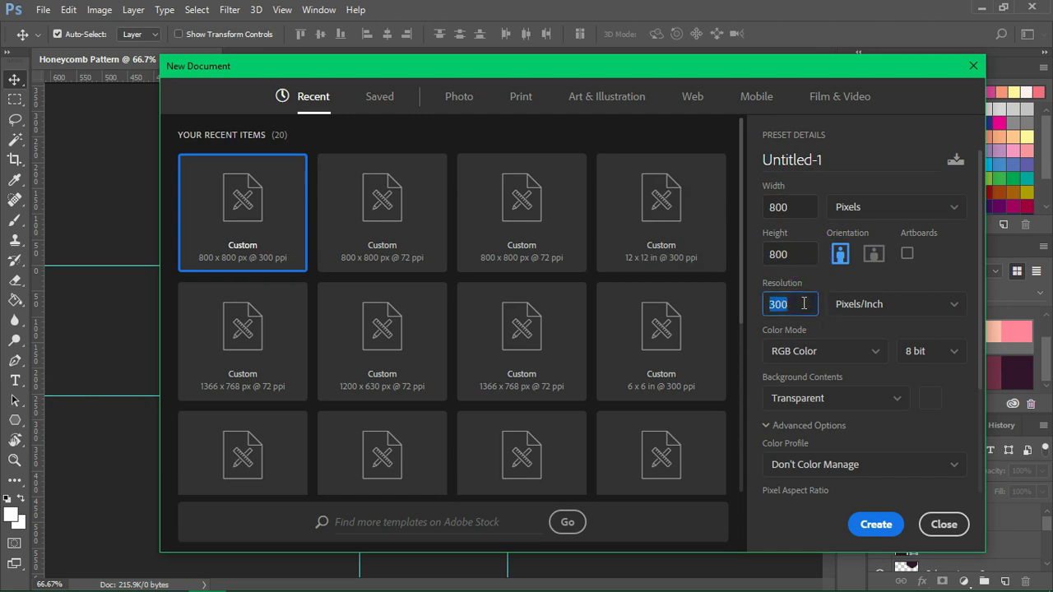
pyautogui.click(803, 304)
pyautogui.write('72')
pyautogui.click(876, 524)
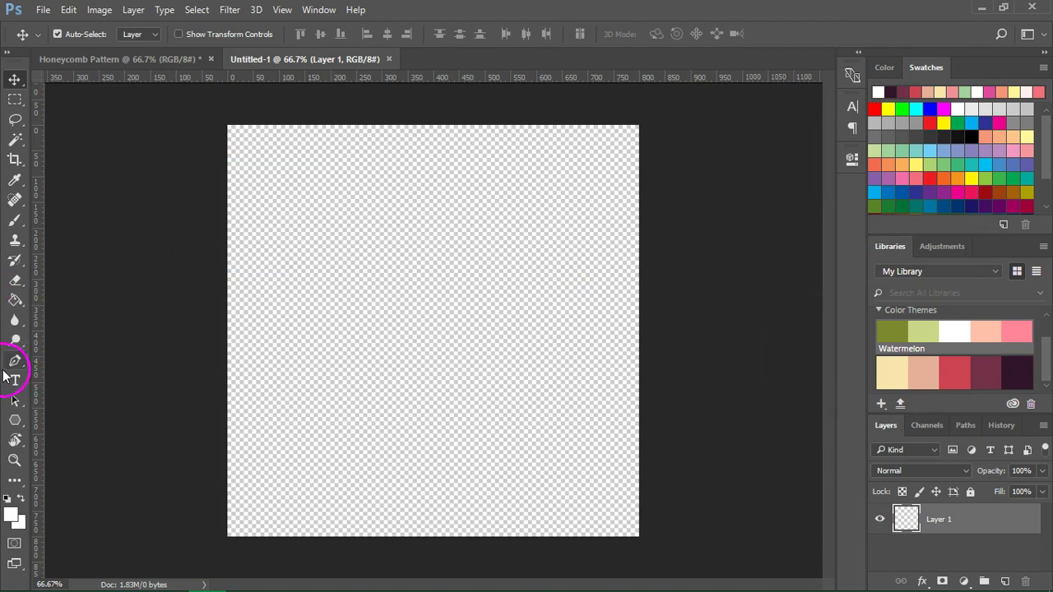
# - Paint Bucket Layer 1 with the cream theme swatch and add an empty Layer 2
pyautogui.click(14, 302)
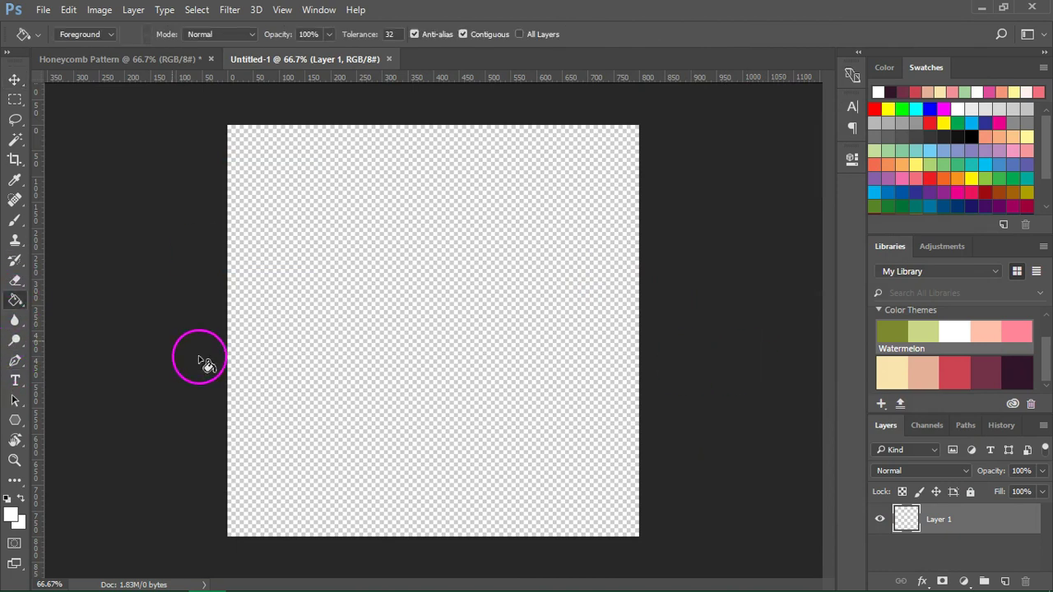
pyautogui.click(894, 372)
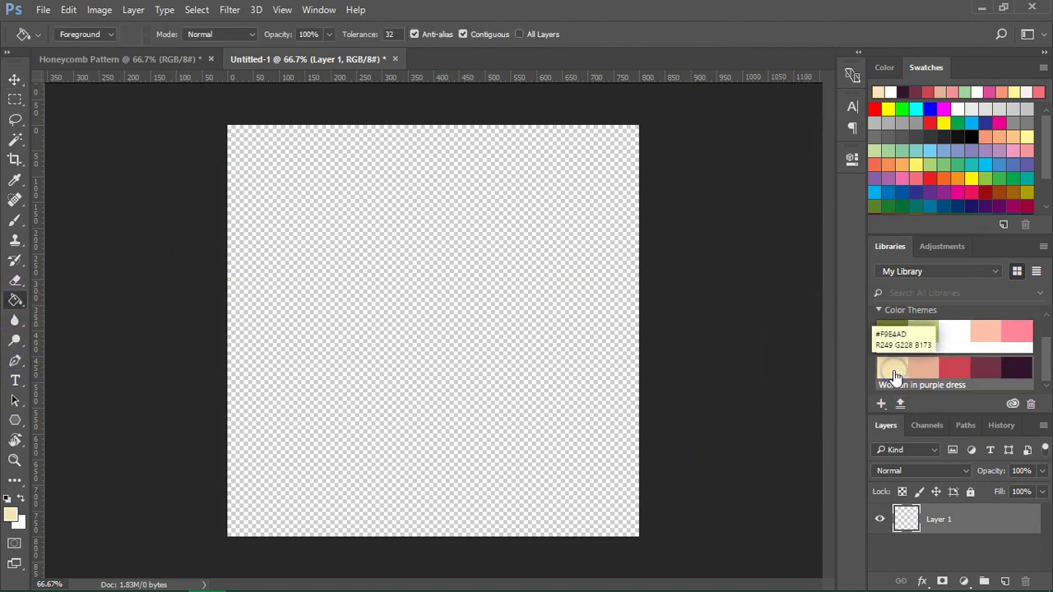
pyautogui.click(287, 207)
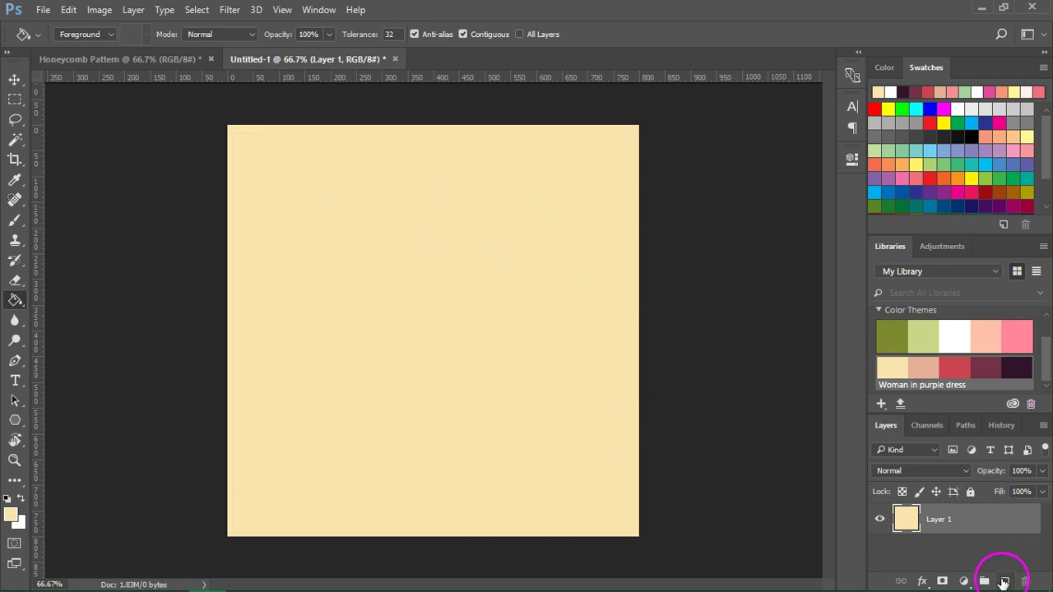
pyautogui.click(1004, 581)
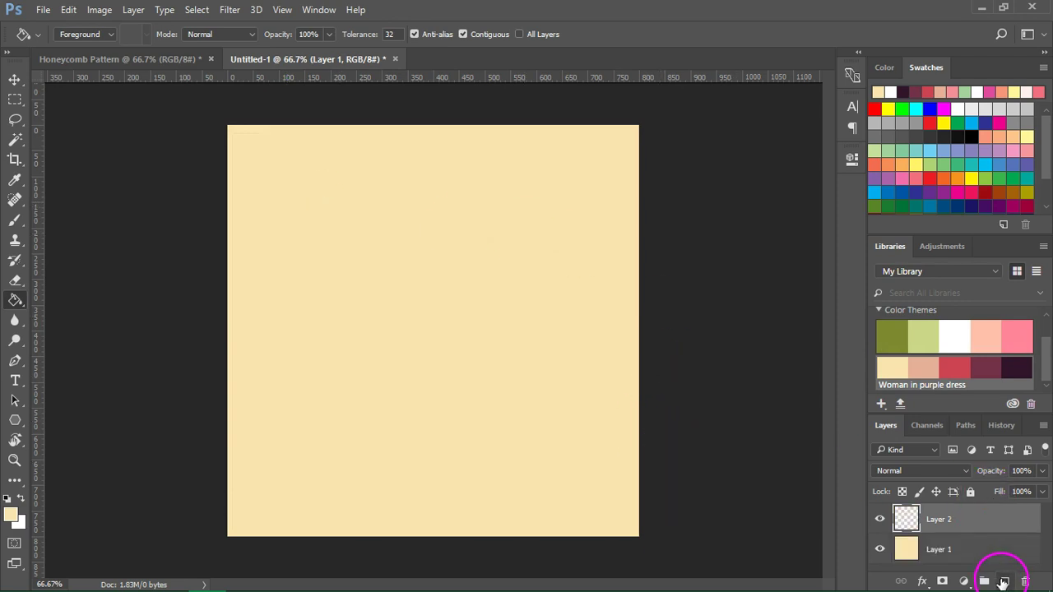
pyautogui.click(91, 11)
# - Fill Layer 2 with the Honeycomb Pattern via Edit > Fill with Pattern contents
pyautogui.moveTo(68, 10)
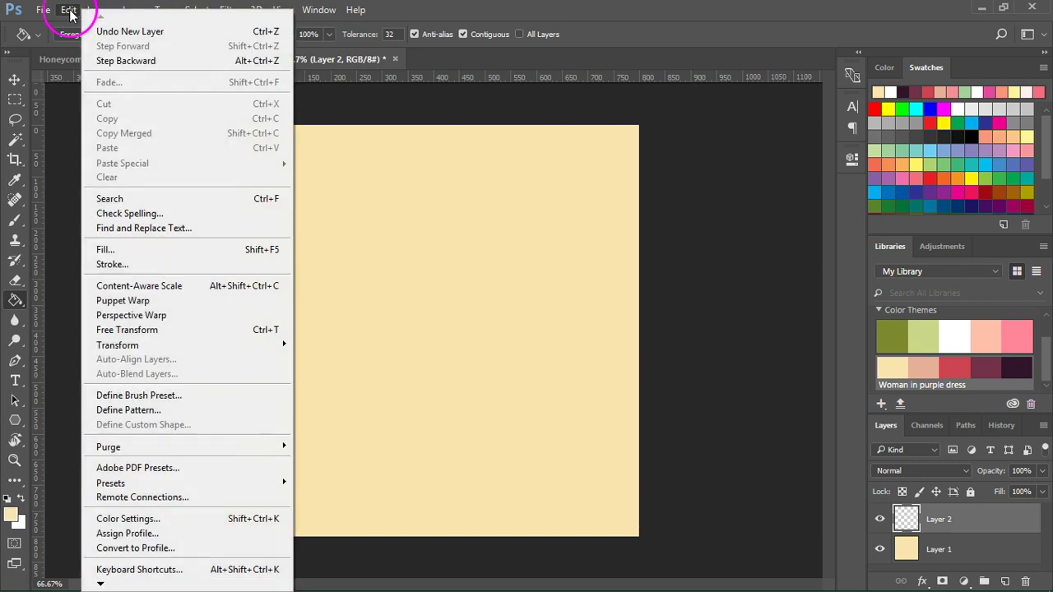
pyautogui.click(103, 250)
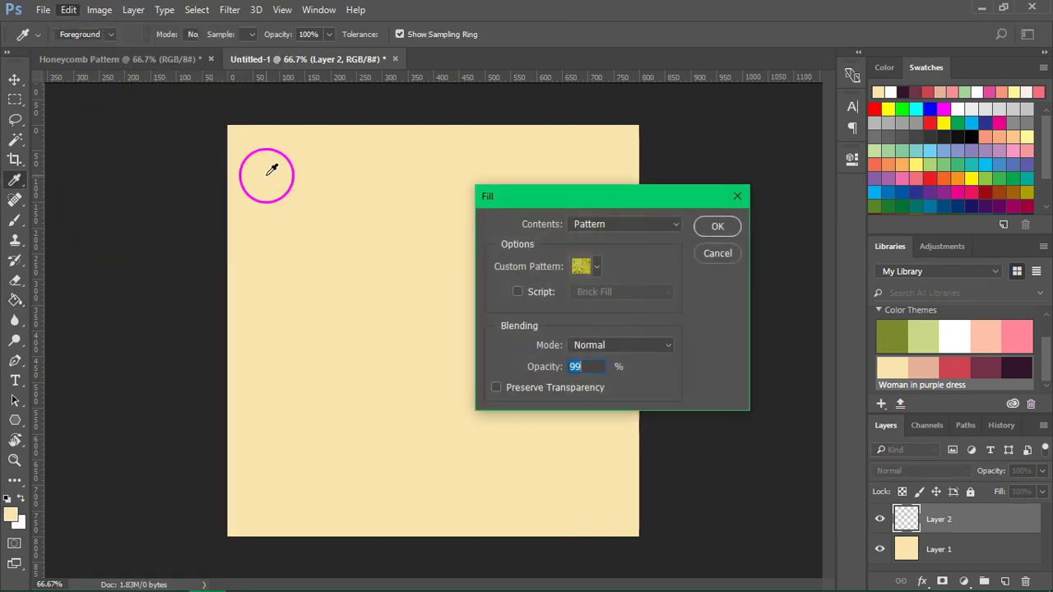
pyautogui.click(595, 268)
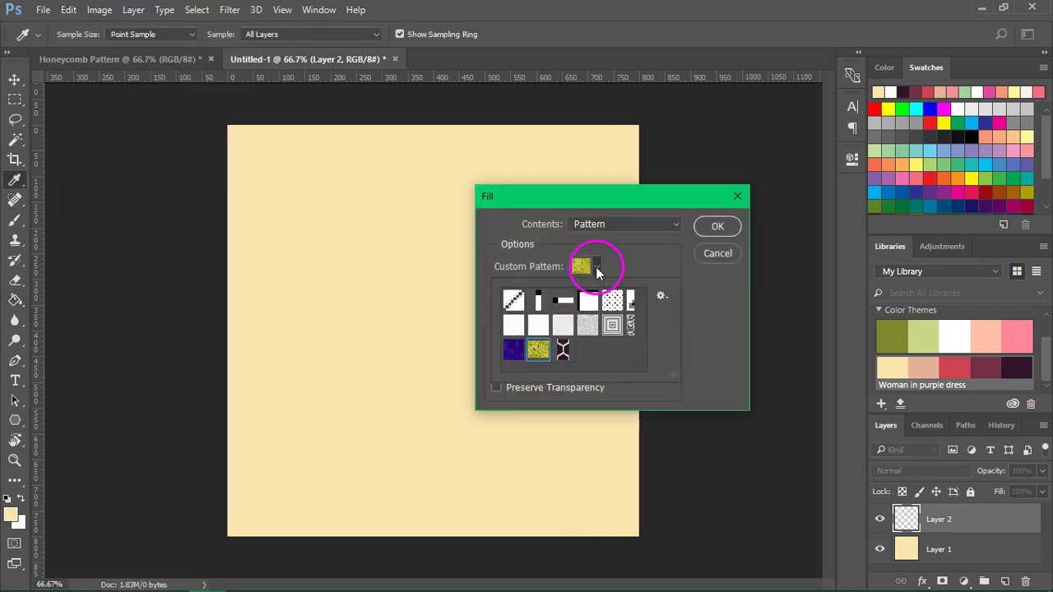
pyautogui.click(563, 352)
pyautogui.click(719, 228)
pyautogui.click(717, 228)
pyautogui.press('g')
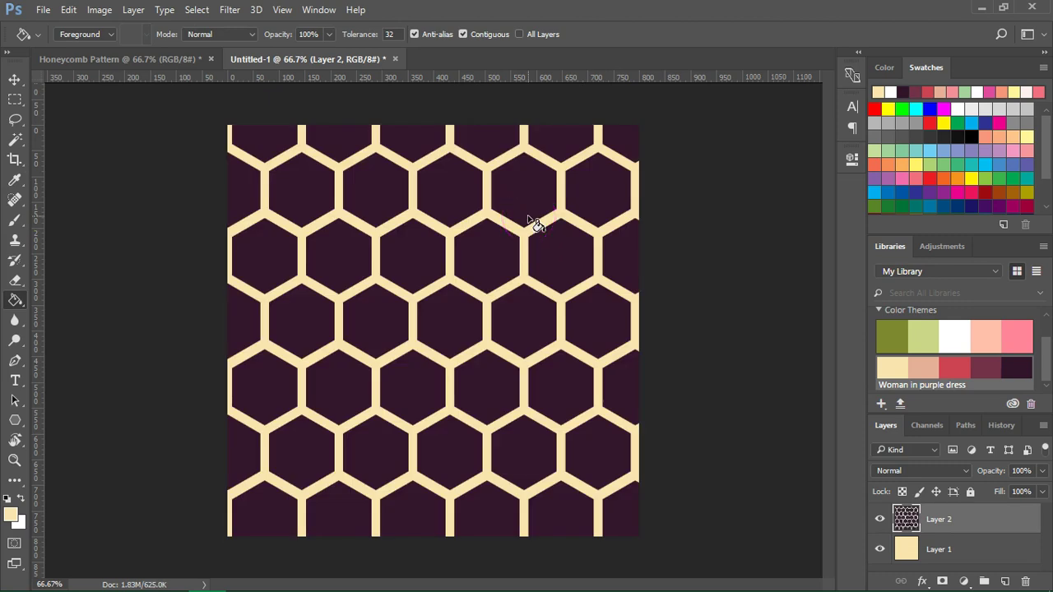
pyautogui.press('v')
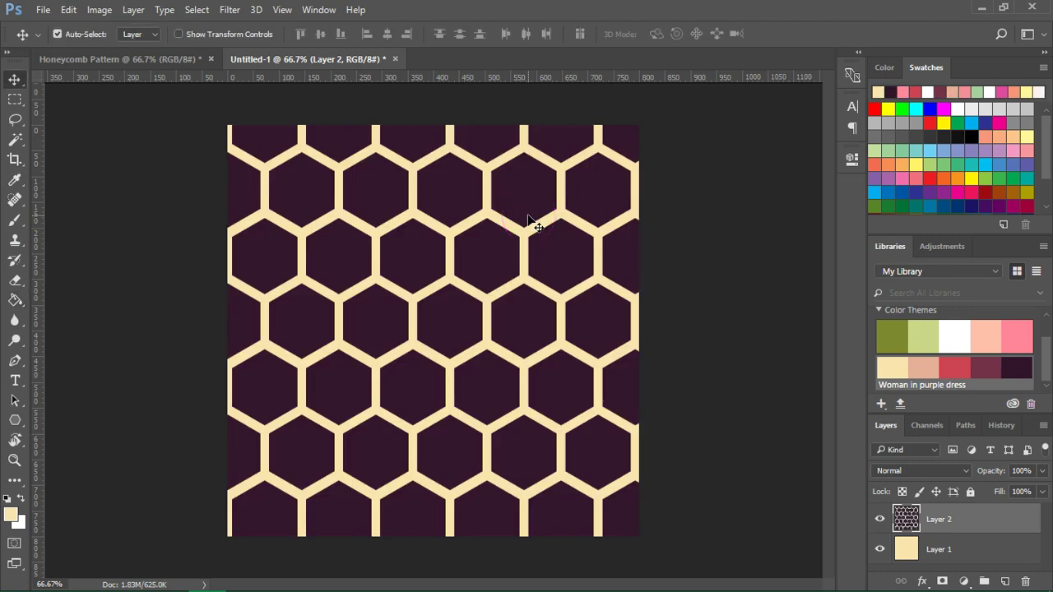
# - Add a Solid Color fill layer, Color Fill 1, in red-pink cc4452
pyautogui.click(965, 581)
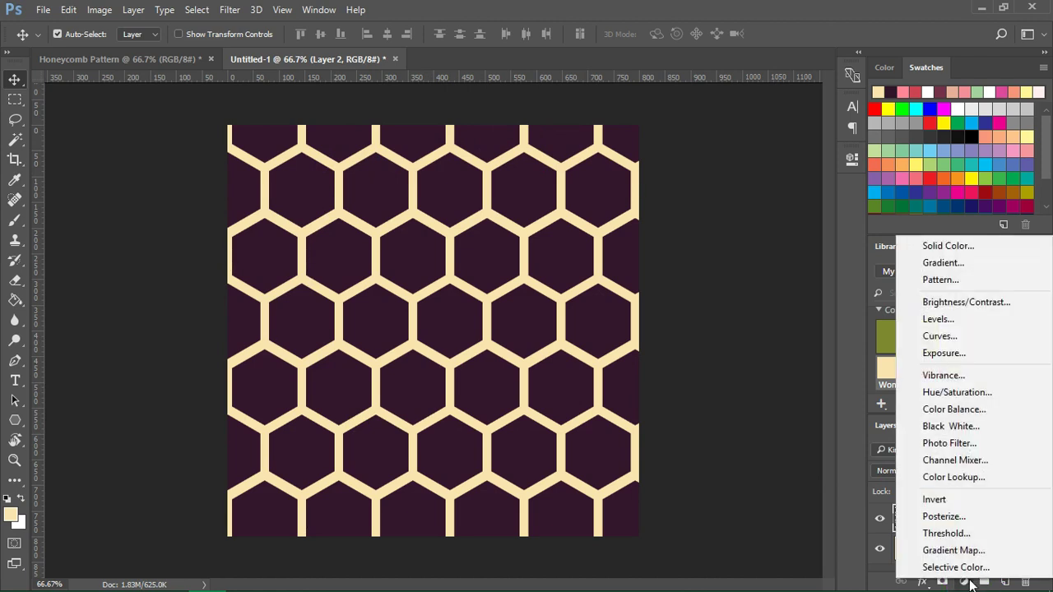
pyautogui.click(931, 245)
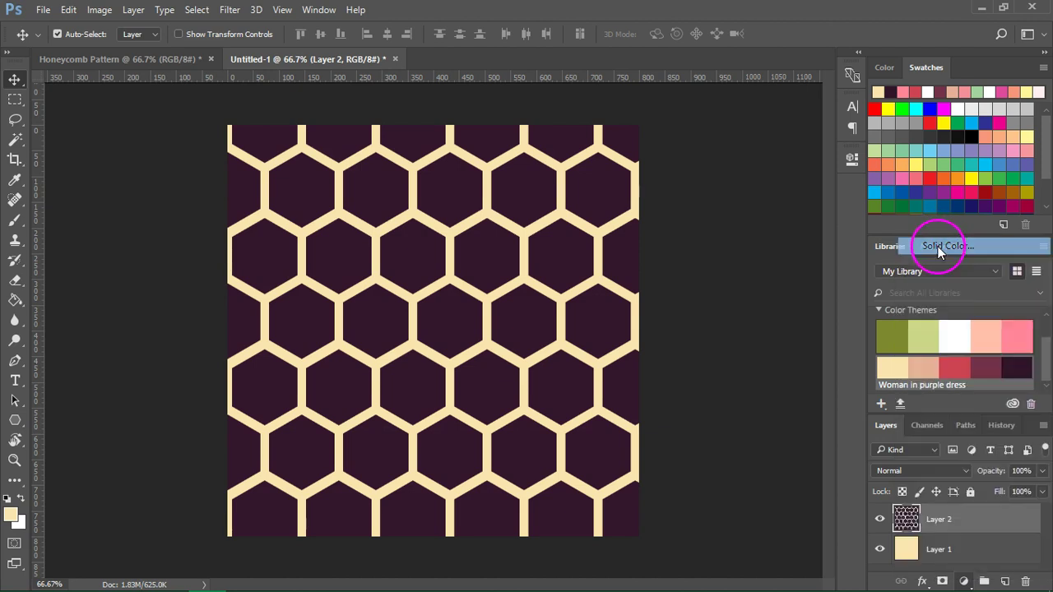
pyautogui.click(543, 212)
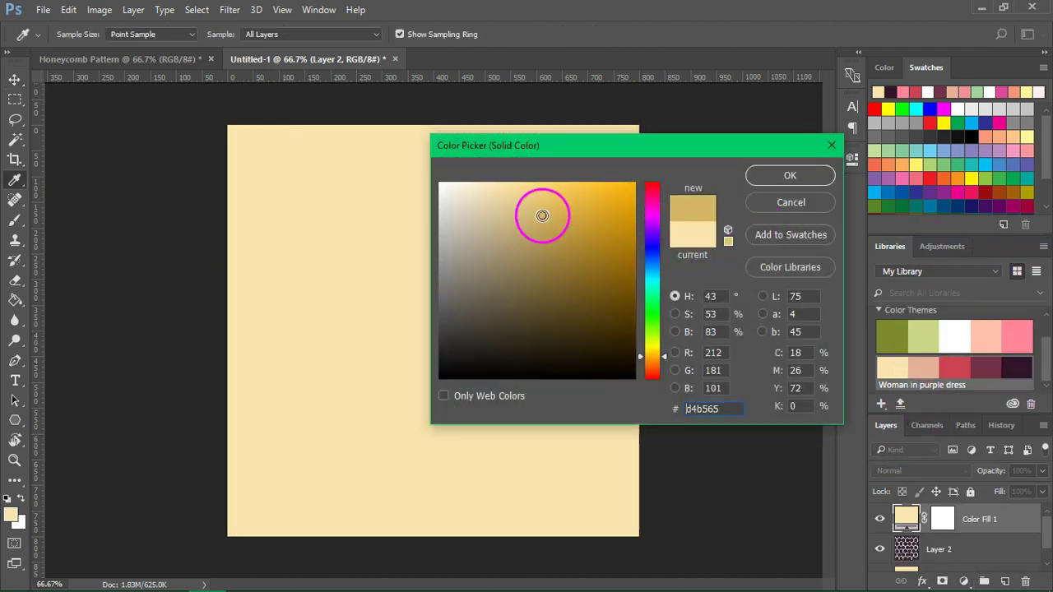
pyautogui.click(590, 305)
pyautogui.click(600, 226)
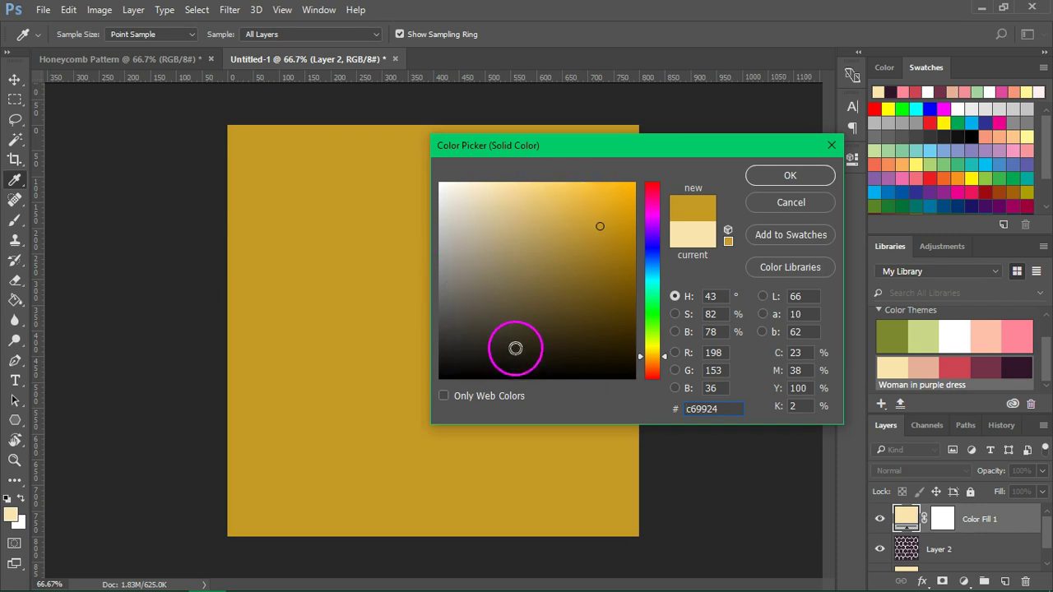
pyautogui.click(921, 91)
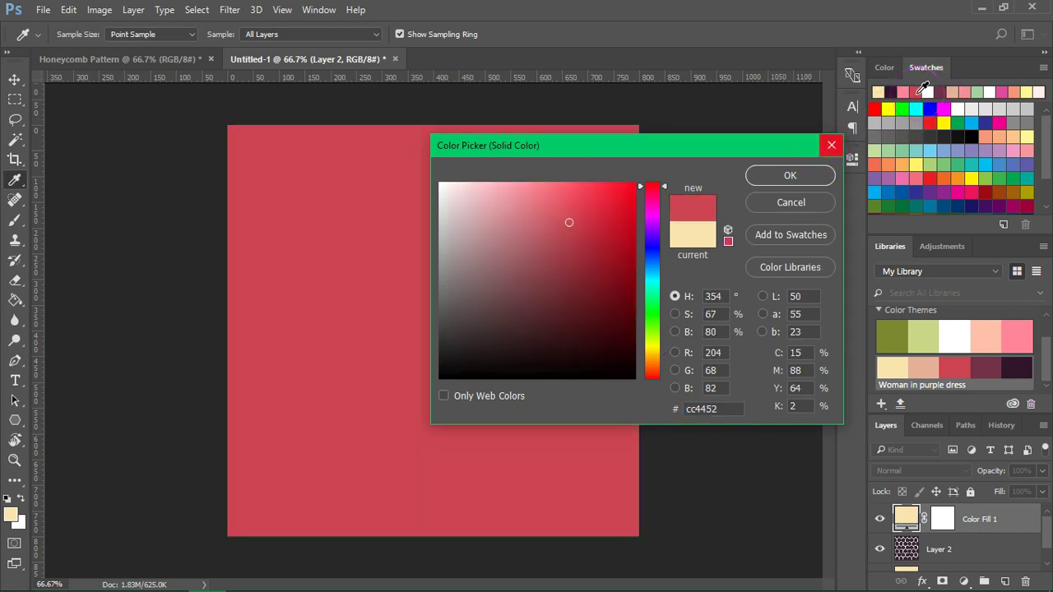
pyautogui.click(791, 176)
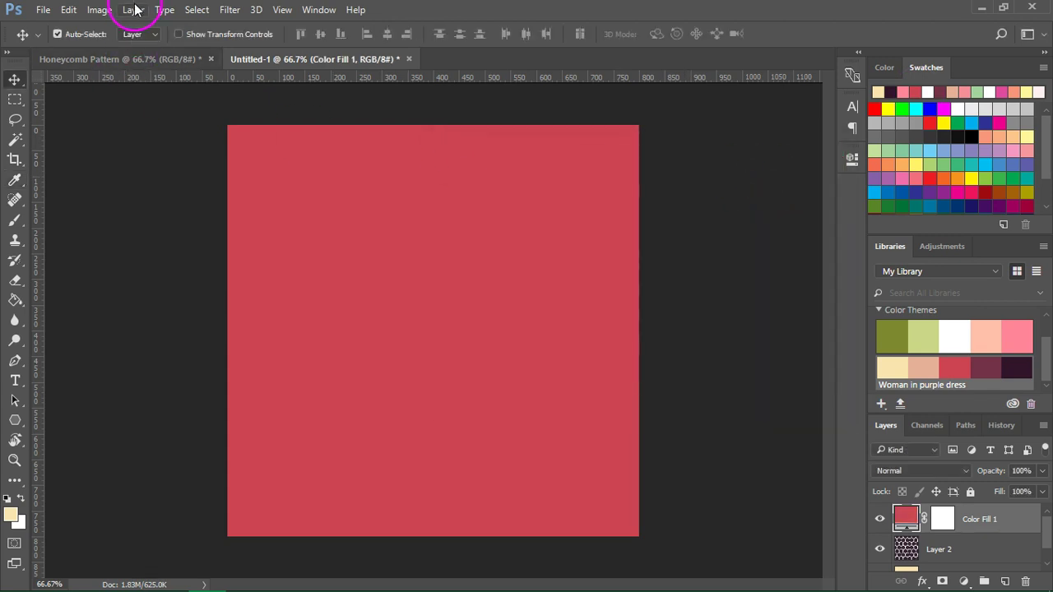
# - Clip Color Fill 1 to the honeycomb Layer 2 with Create Clipping Mask
pyautogui.click(134, 9)
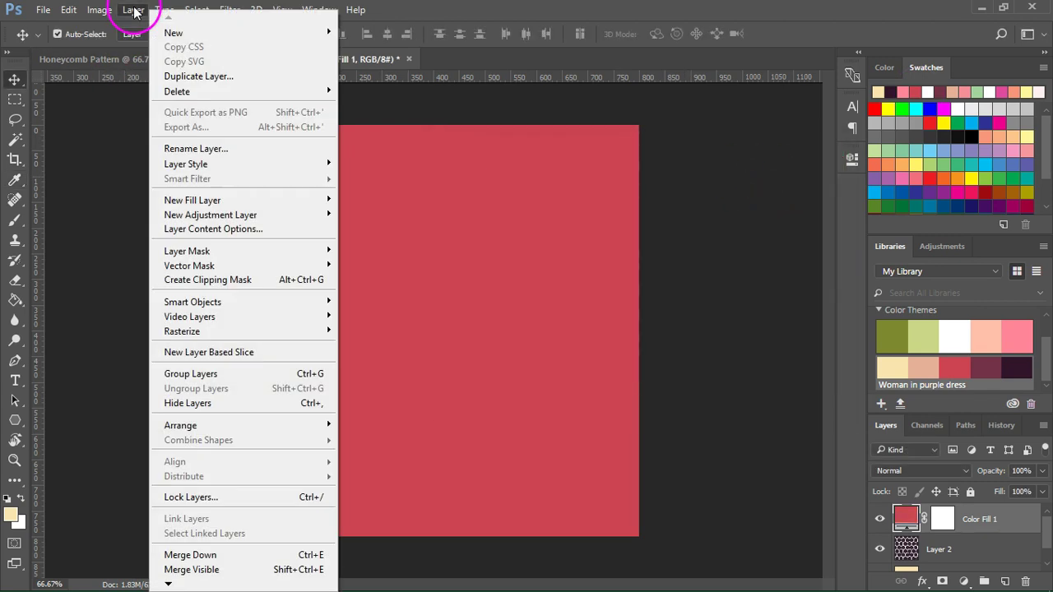
pyautogui.click(229, 280)
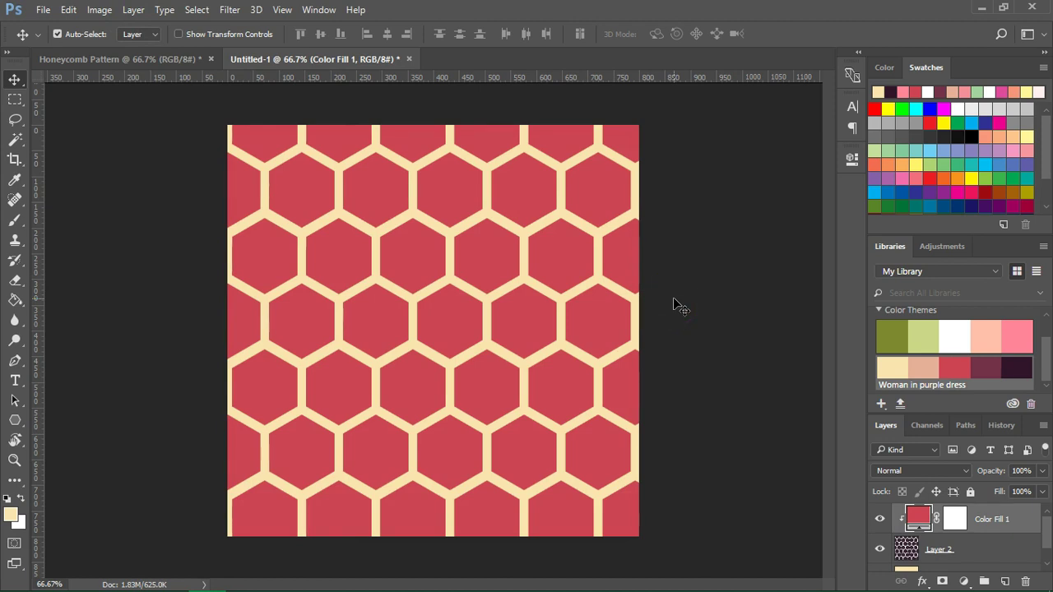
pyautogui.click(741, 330)
# - Hide Color Fill 1, then select Layer 2 with its transparent pixels locked and the Paint Bucket active
pyautogui.click(881, 523)
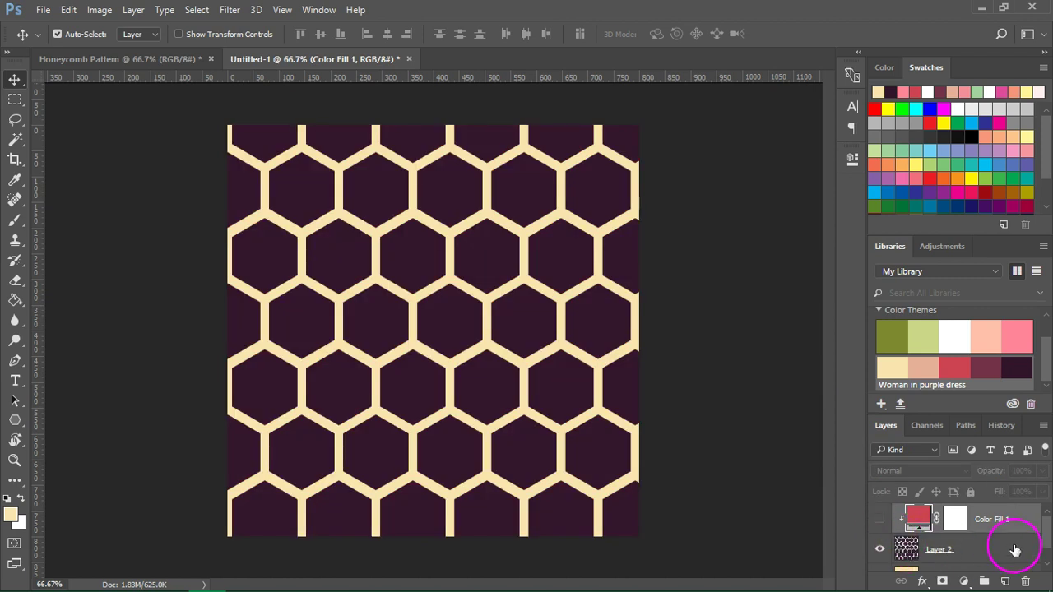
pyautogui.click(1004, 556)
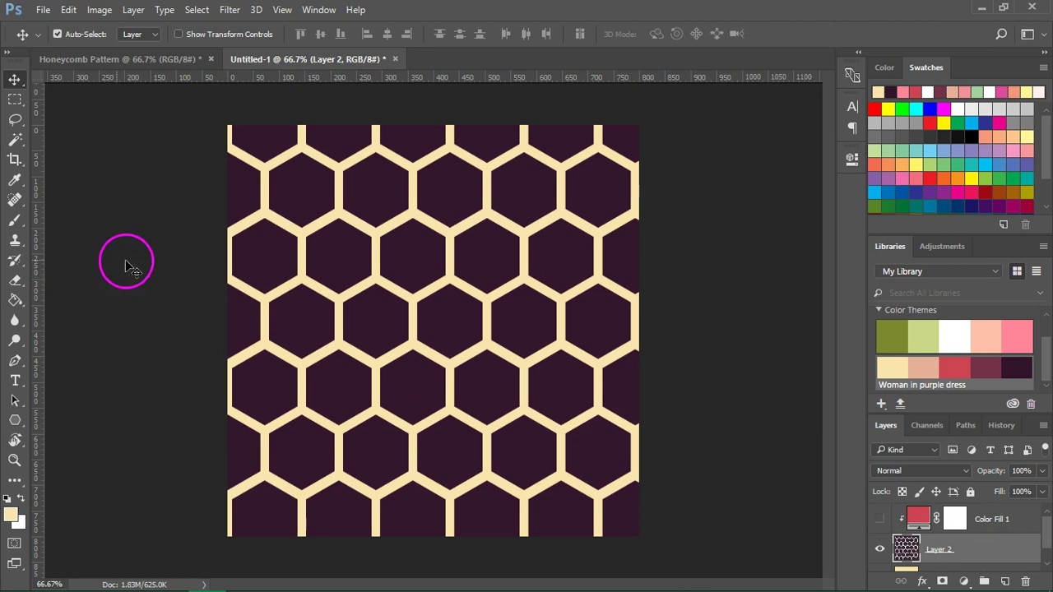
pyautogui.click(12, 302)
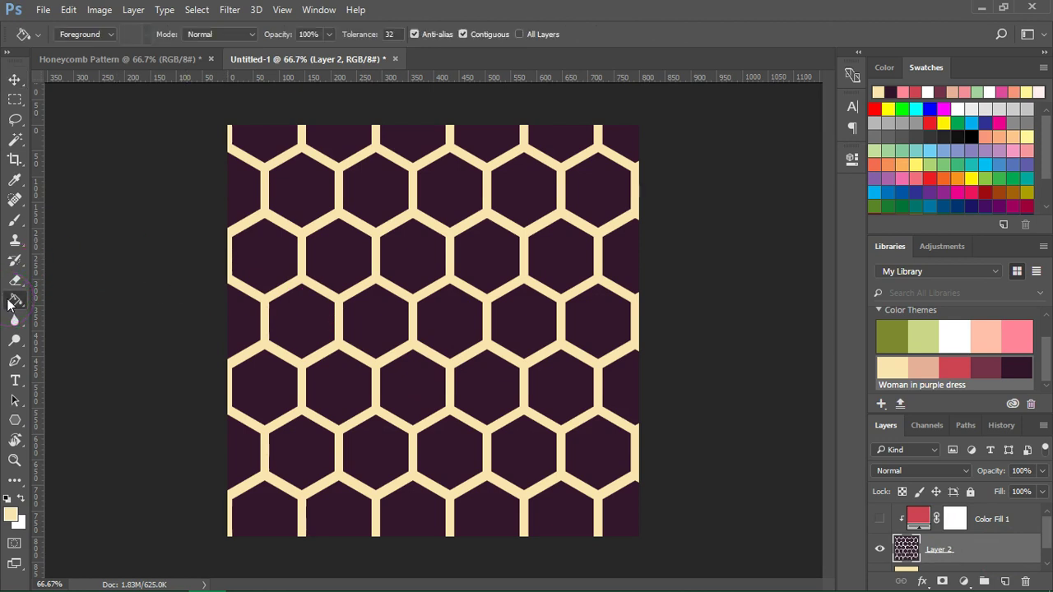
pyautogui.click(902, 492)
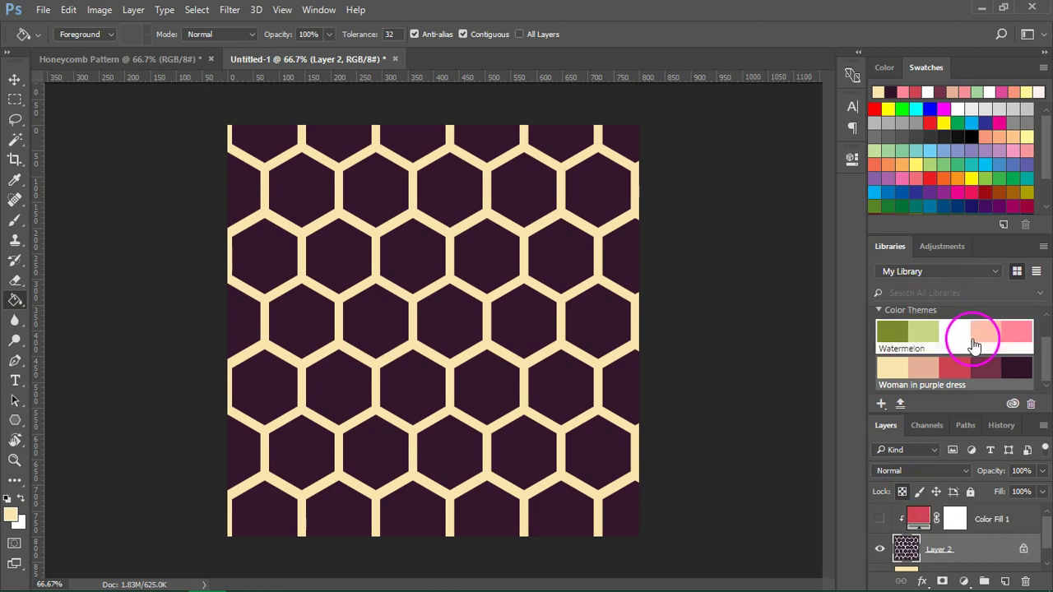
# - Fill three scattered hexagons with the dark rose theme colour: upper-left, lower-middle, top edge
pyautogui.click(982, 370)
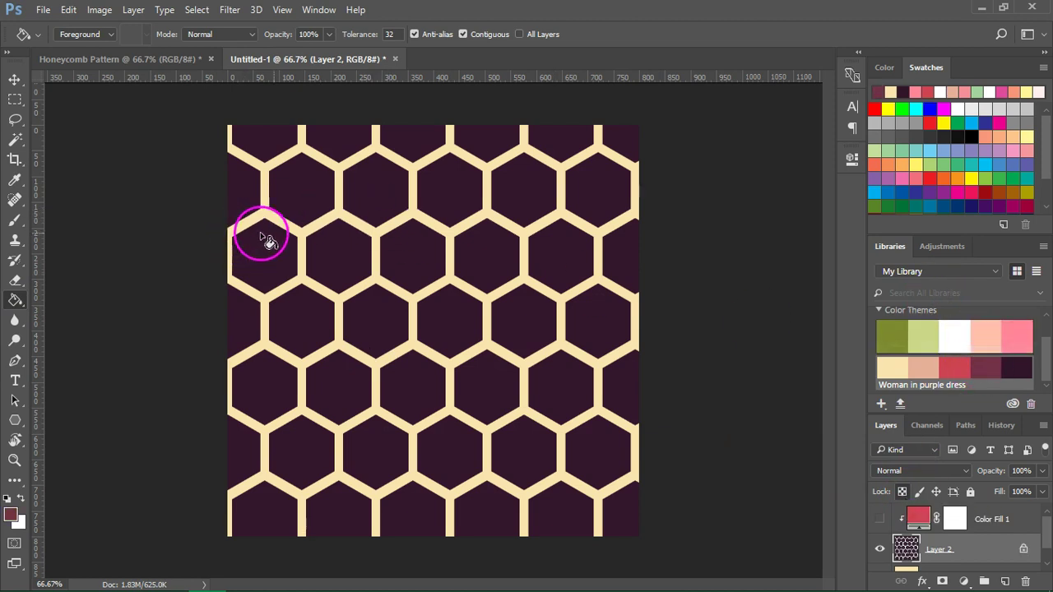
pyautogui.click(332, 245)
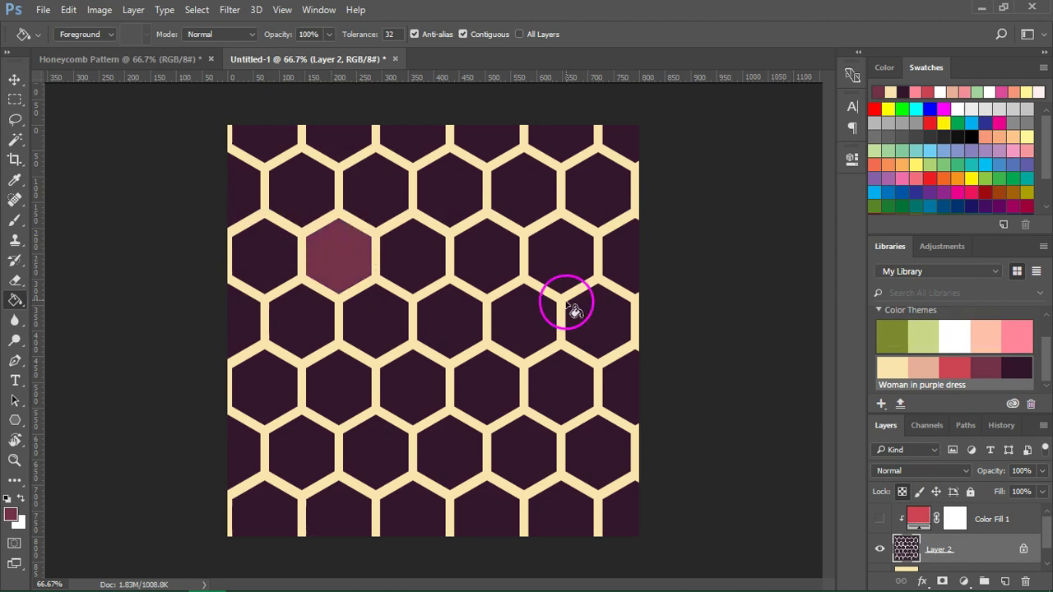
pyautogui.click(497, 379)
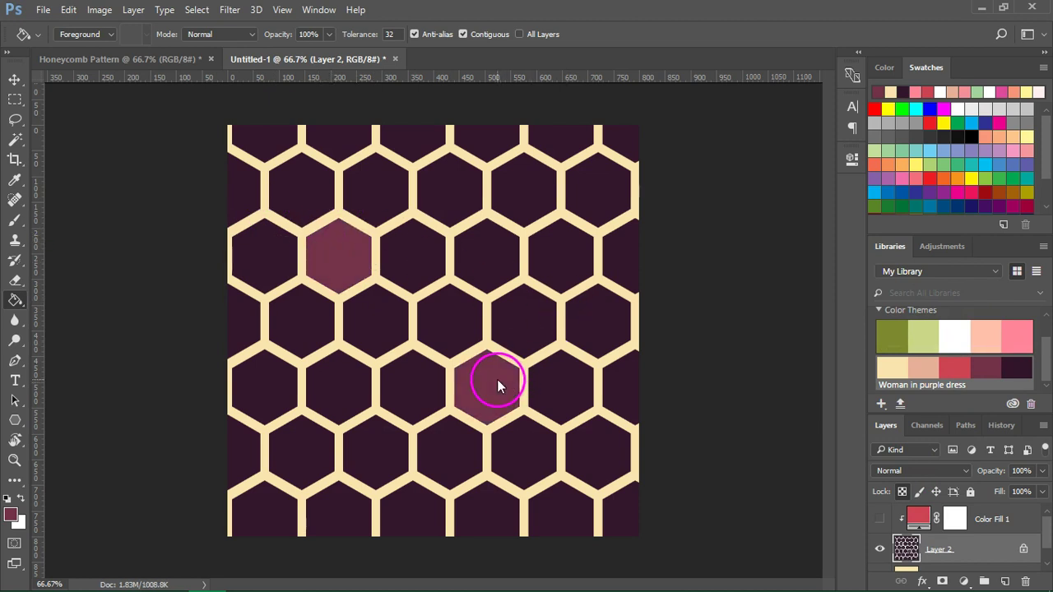
pyautogui.click(553, 140)
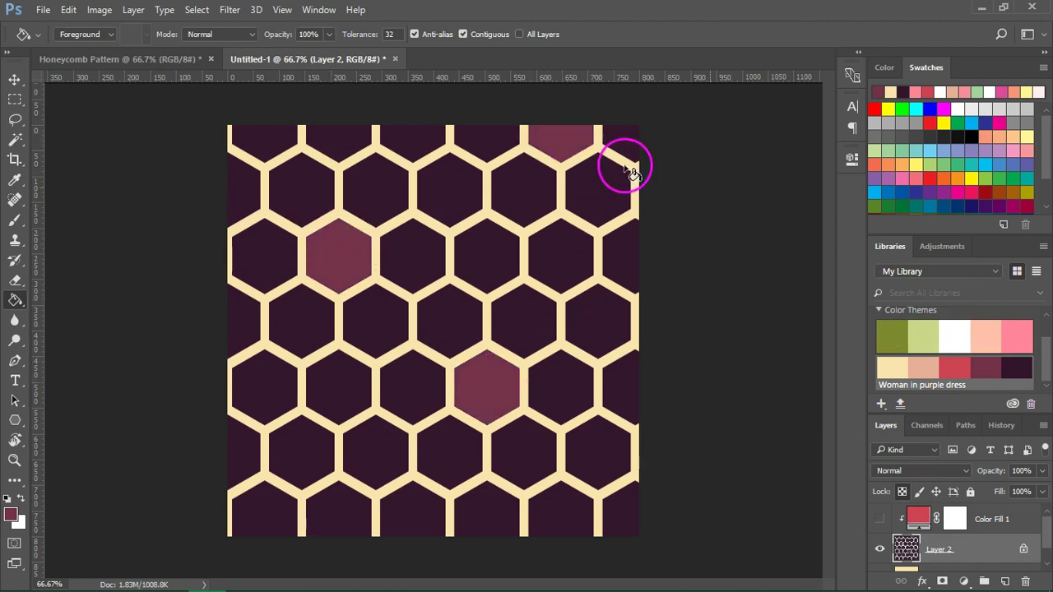
# - Fill three more hexagons with the peach theme colour: lower-left, right side, upper-right
pyautogui.click(920, 367)
pyautogui.click(251, 380)
pyautogui.click(554, 249)
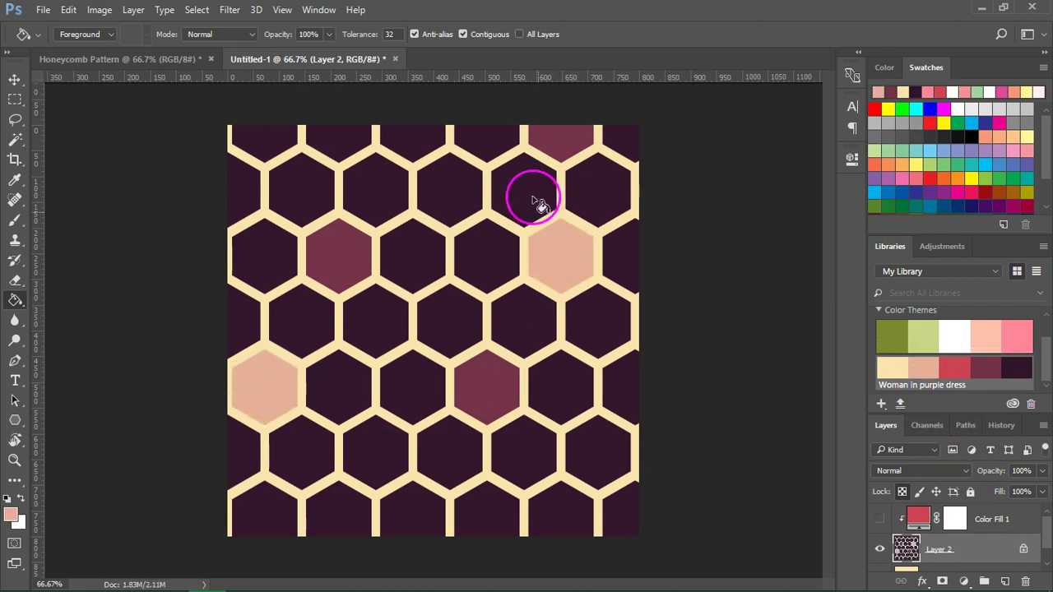
pyautogui.click(515, 174)
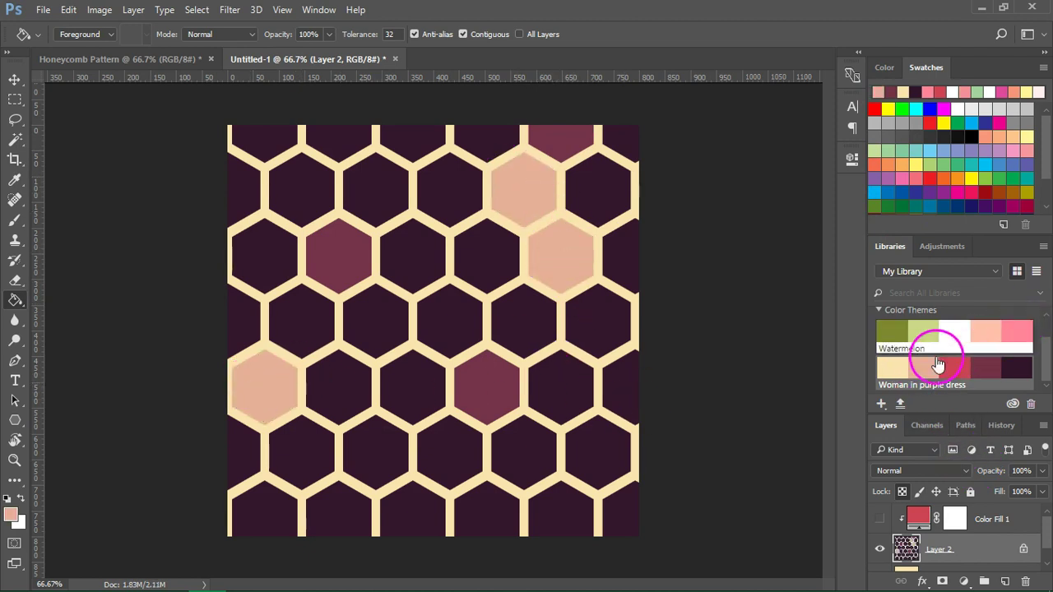
# - Fill four hexagons with the Watermelon theme's pink, including the half hexagon at the right edge
pyautogui.click(1014, 329)
pyautogui.click(258, 252)
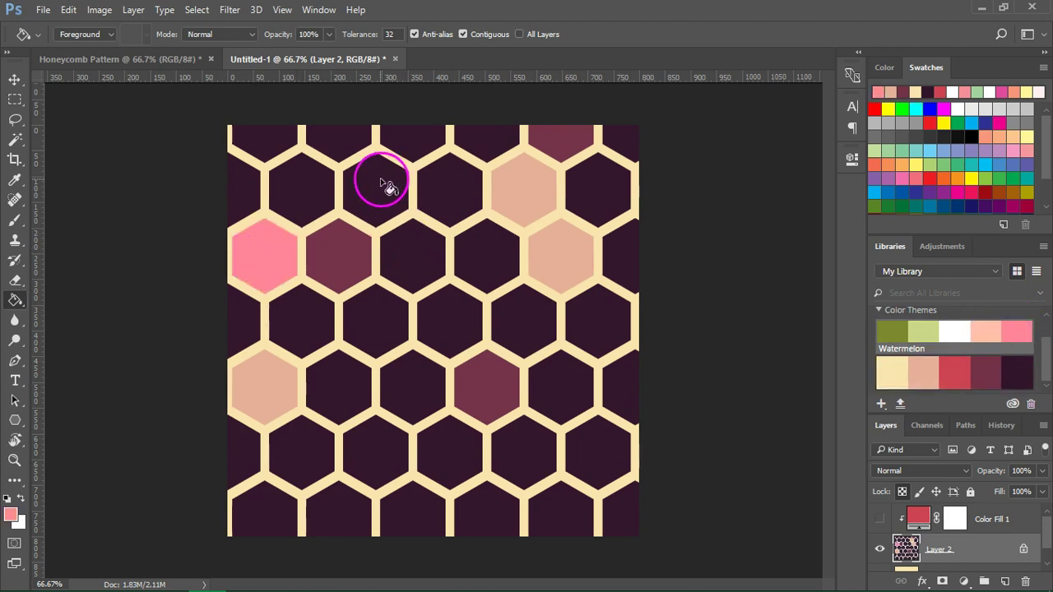
pyautogui.click(383, 181)
pyautogui.click(442, 448)
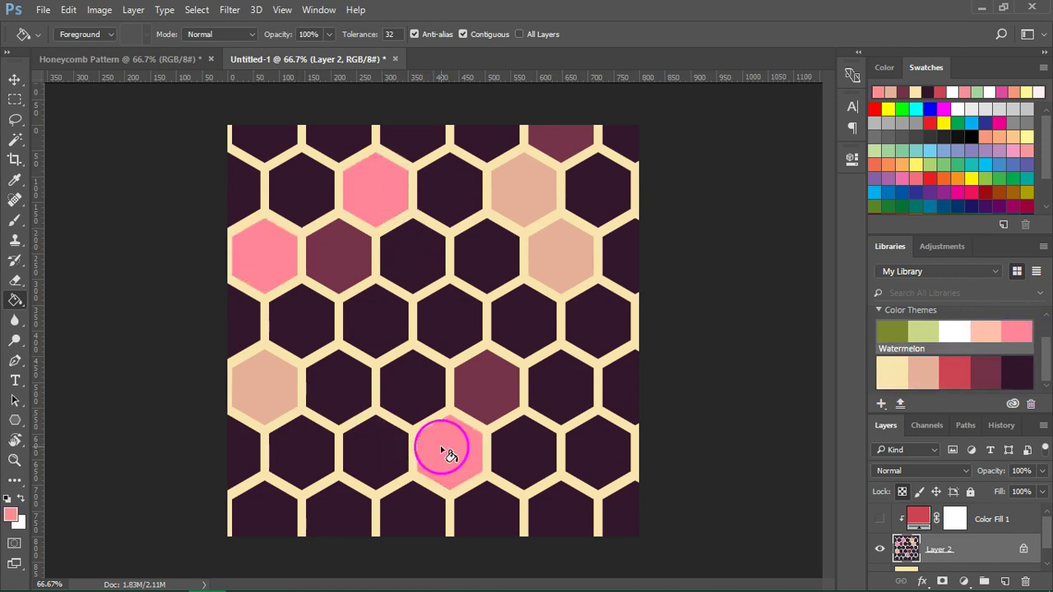
pyautogui.click(621, 380)
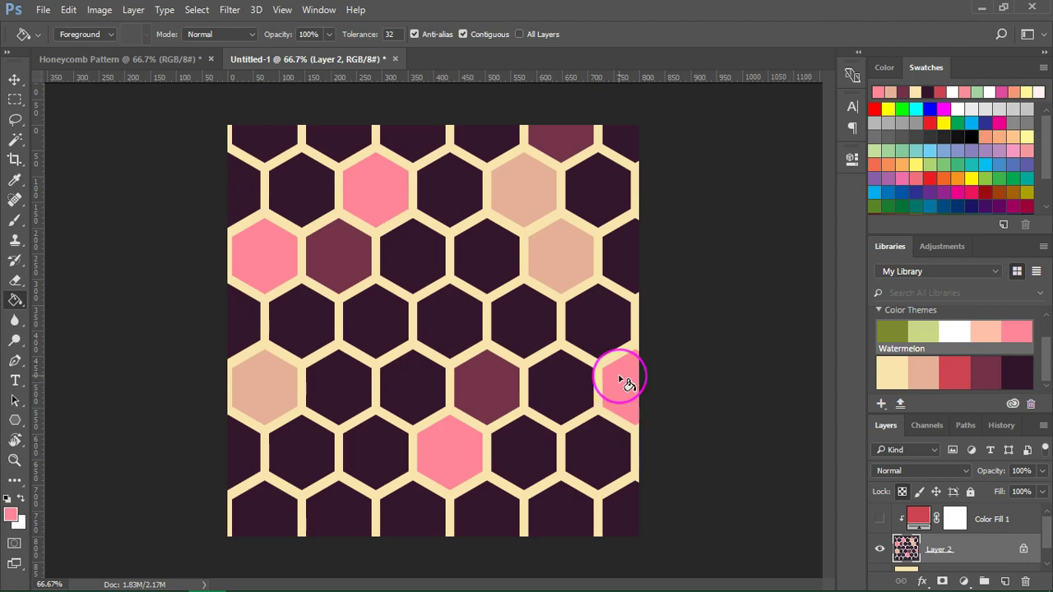